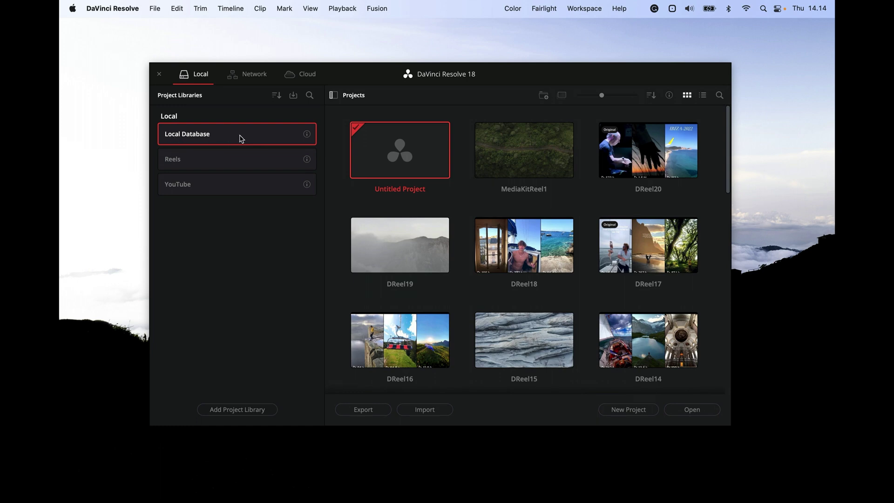
# Browse the existing projects in the Local Database and Reels libraries, ending with the Local Database library selected
pyautogui.scroll(-5, 463, 214)
pyautogui.scroll(-3, 463, 214)
pyautogui.scroll(10, 462, 212)
pyautogui.click(233, 163)
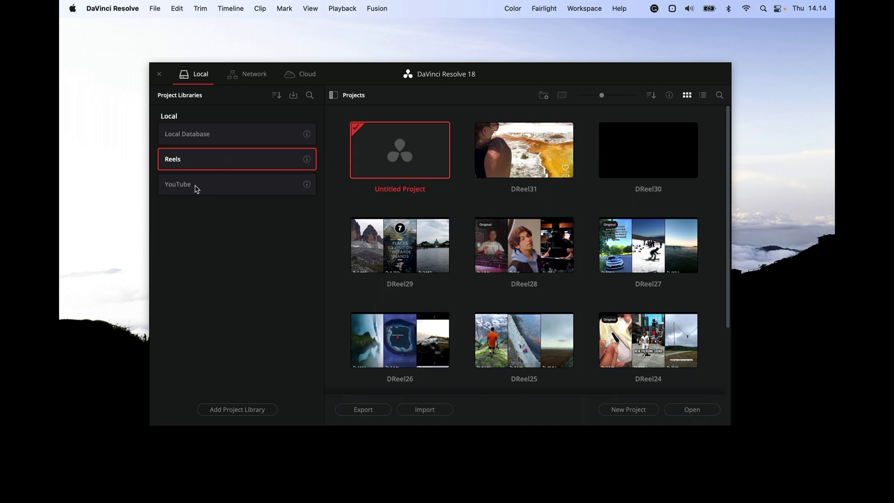
pyautogui.click(229, 135)
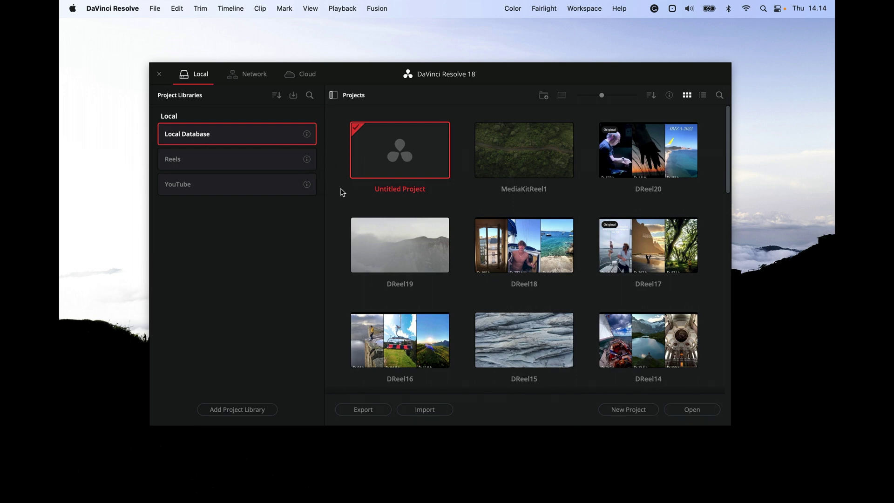
# Create a new project named GettingStartedWithEditing in the Local Database library
pyautogui.click(617, 412)
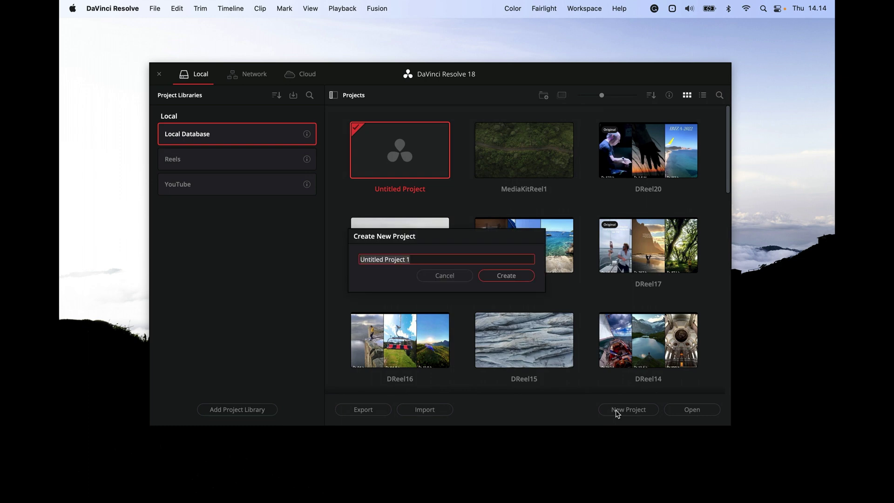
pyautogui.write('GettingS')
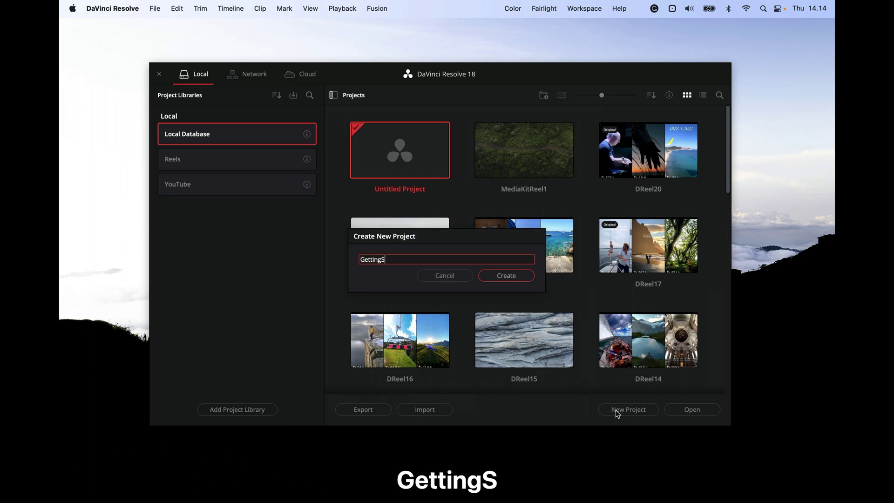
pyautogui.write('tartedWithEditing')
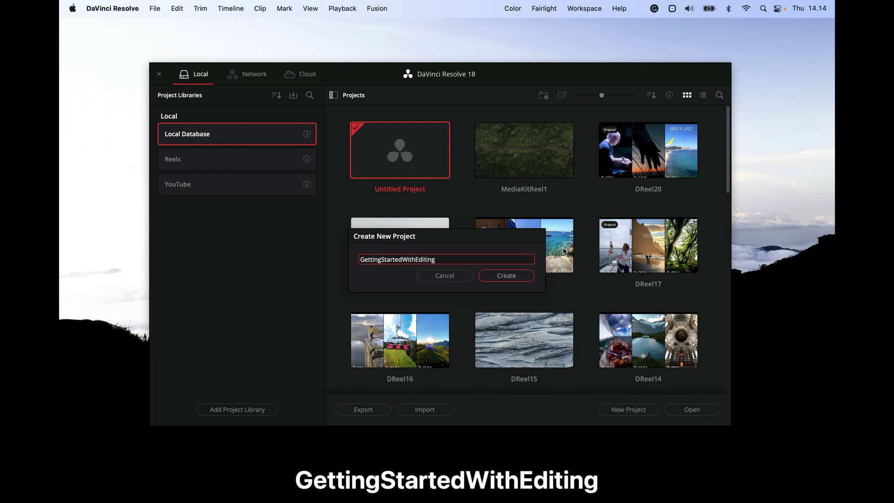
pyautogui.click(516, 276)
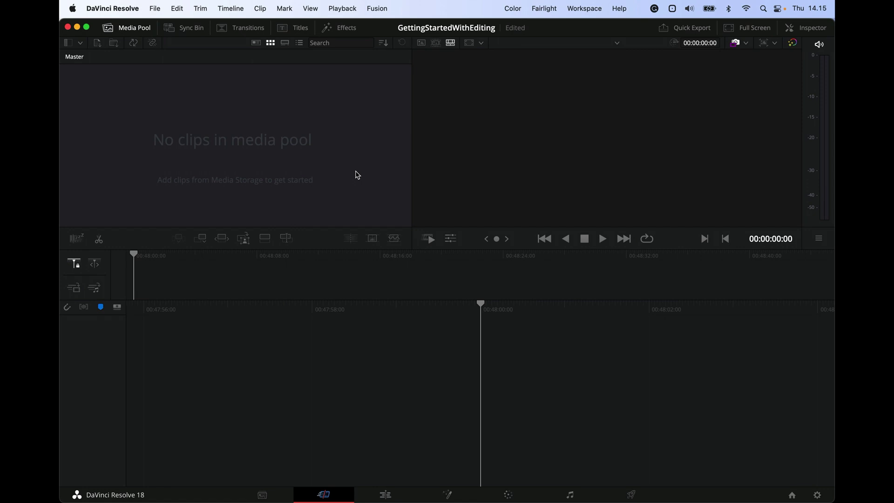
# In the project settings, choose the 1920 x 1080 HD timeline resolution and override its dimensions to vertical 1080 x 1920
pyautogui.click(817, 495)
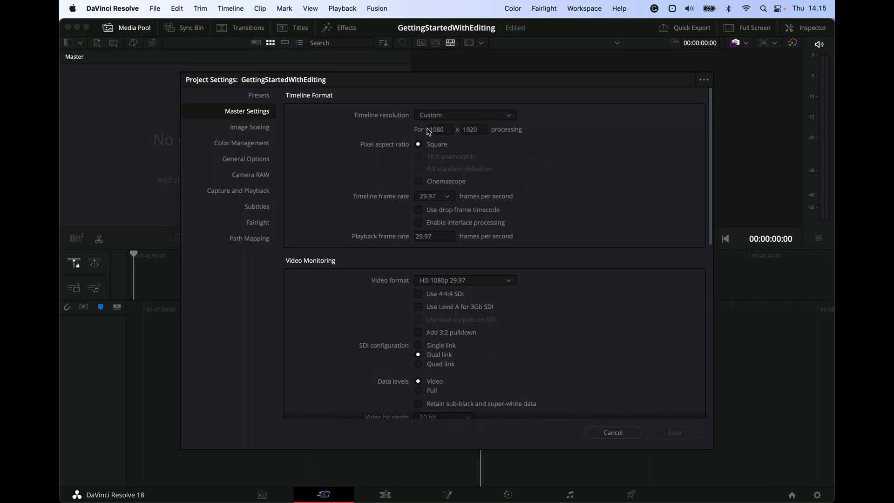
pyautogui.click(446, 129)
pyautogui.click(459, 115)
pyautogui.scroll(-3, 459, 194)
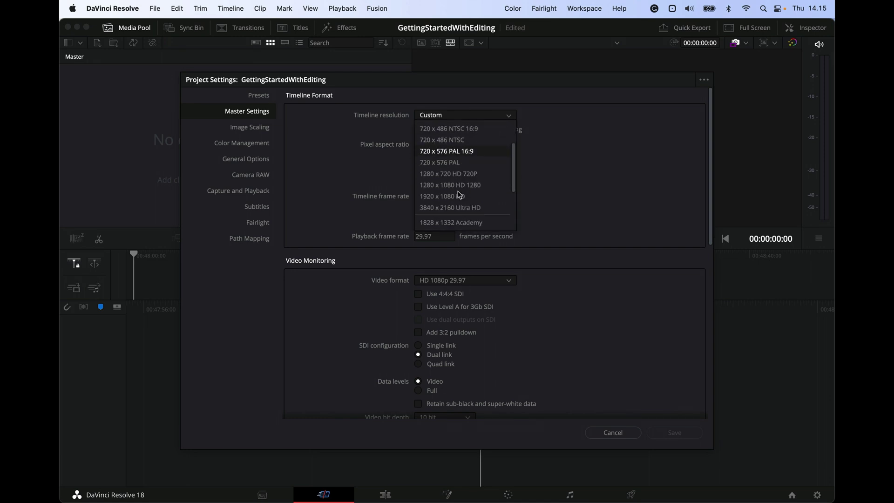
pyautogui.click(459, 206)
pyautogui.click(440, 128)
pyautogui.press('super+a')
pyautogui.write('1080')
pyautogui.press('Tab')
pyautogui.write('1920')
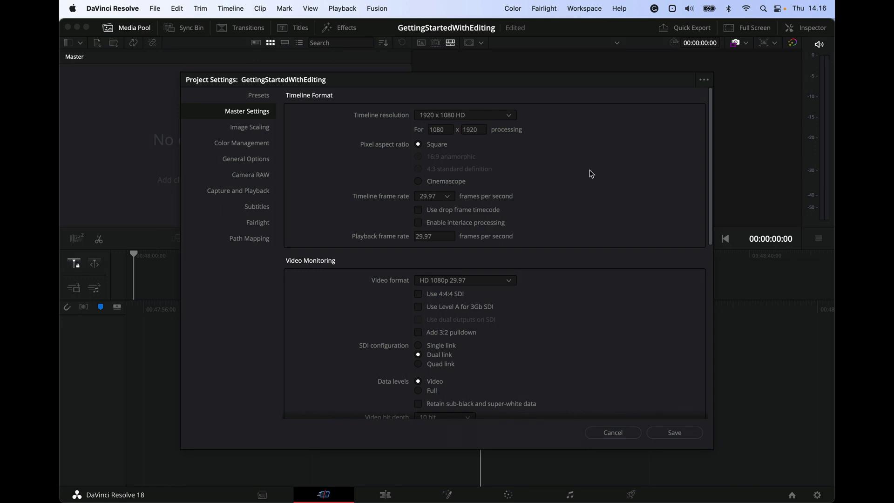
pyautogui.click(508, 118)
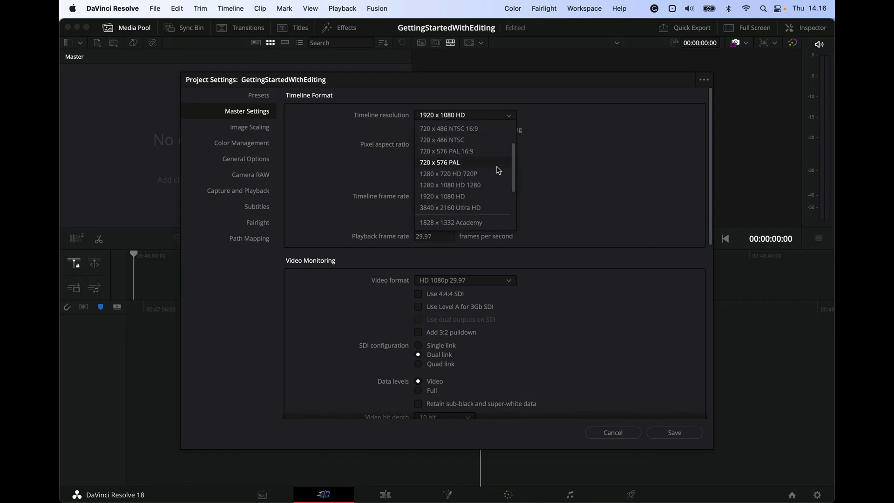
pyautogui.scroll(-3, 498, 169)
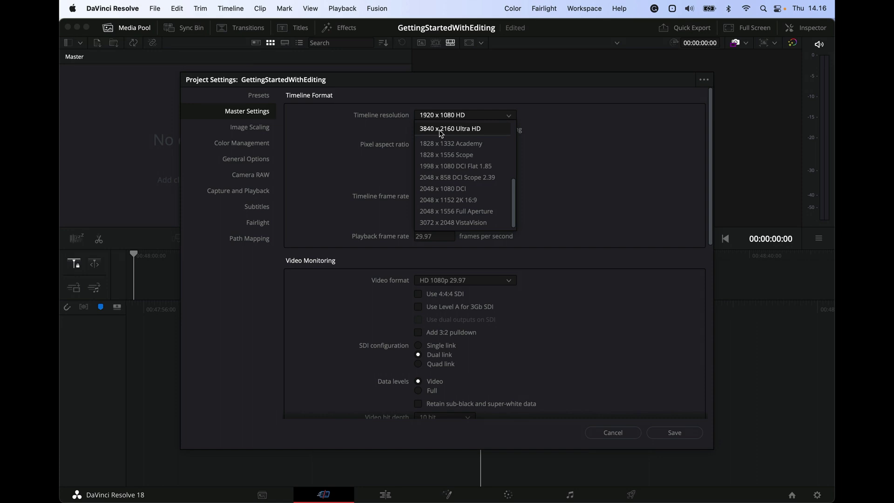
pyautogui.click(569, 138)
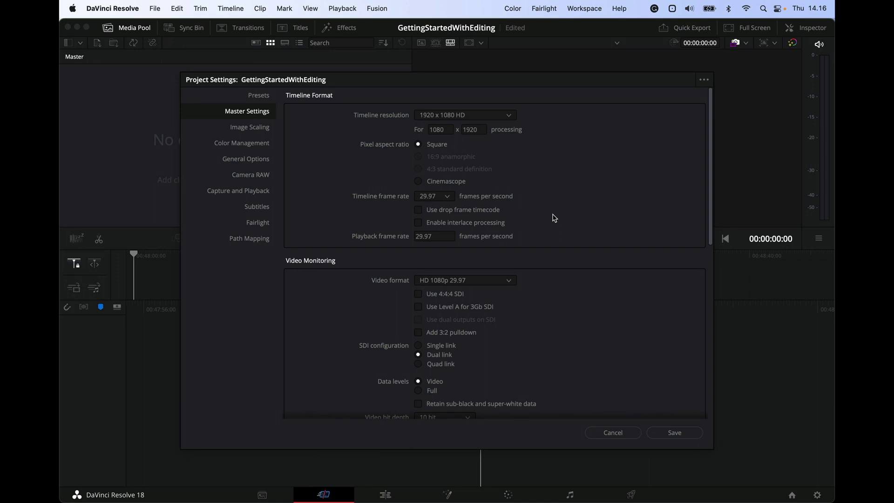
# Set the timeline frame rate to 29.97 frames per second and save the project settings
pyautogui.click(439, 201)
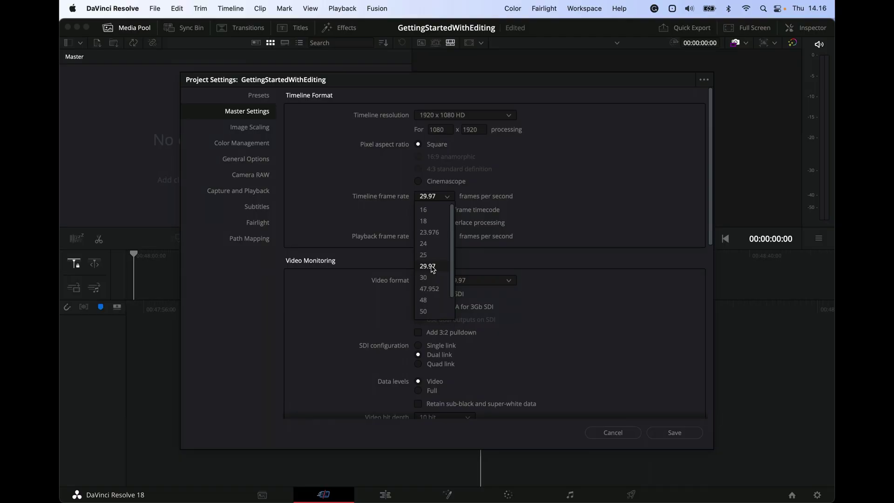
pyautogui.click(446, 200)
pyautogui.click(445, 197)
pyautogui.click(585, 201)
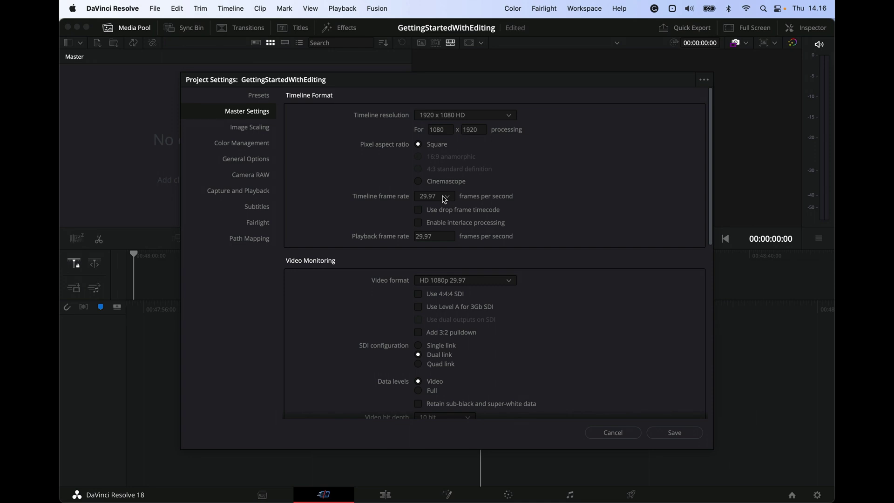
pyautogui.click(436, 197)
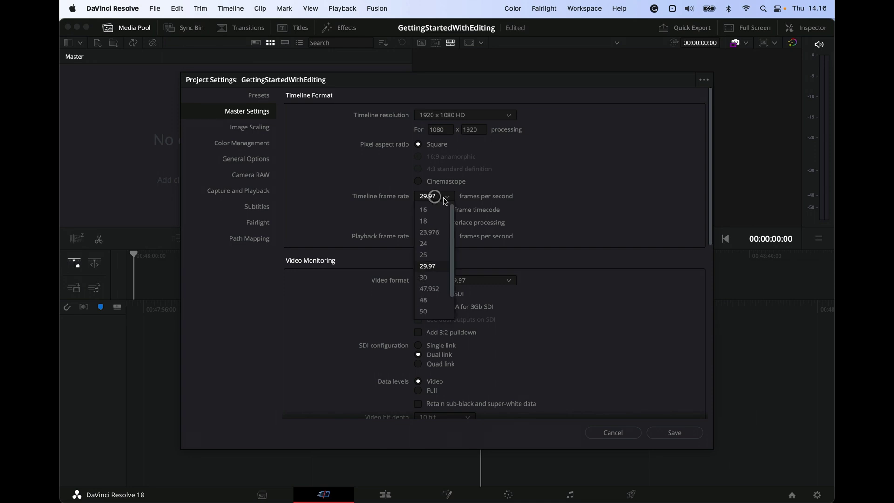
pyautogui.click(431, 269)
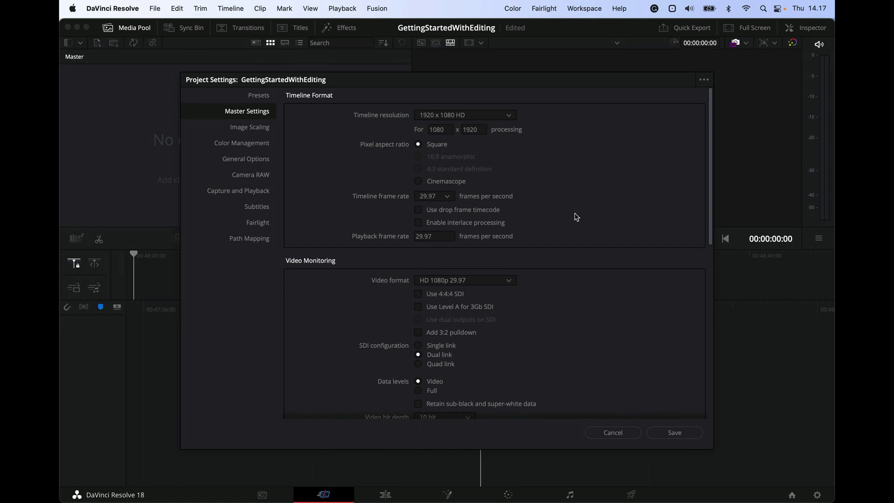
pyautogui.scroll(-5, 580, 335)
pyautogui.scroll(5, 581, 336)
pyautogui.click(672, 432)
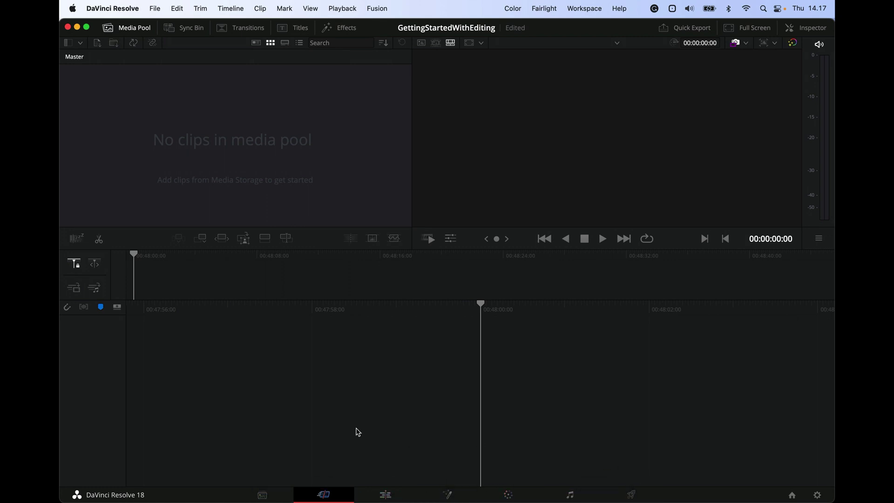
# Look through the Media, Cut, Edit, Fusion, Color, Fairlight and Deliver pages to examine each workspace
pyautogui.click(264, 494)
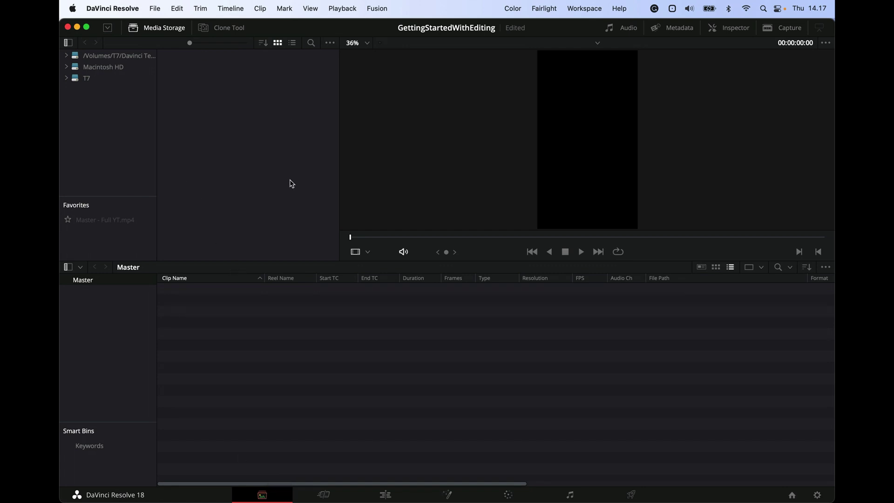
pyautogui.click(323, 492)
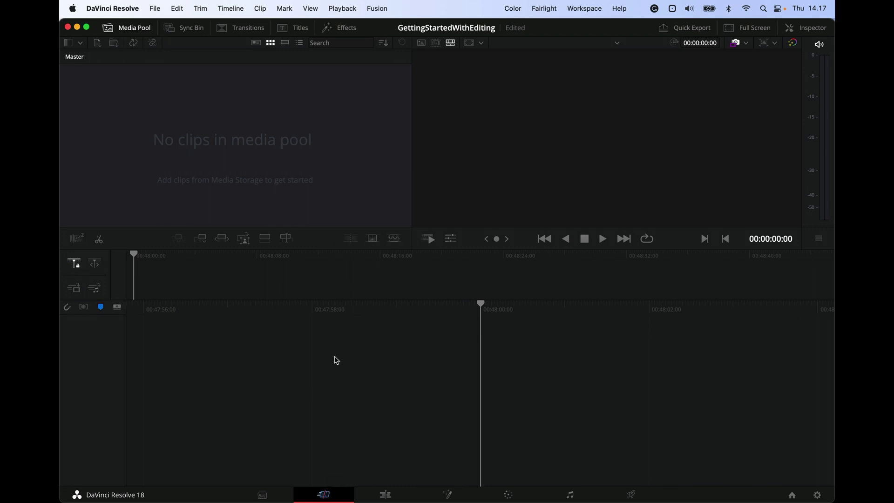
pyautogui.click(381, 492)
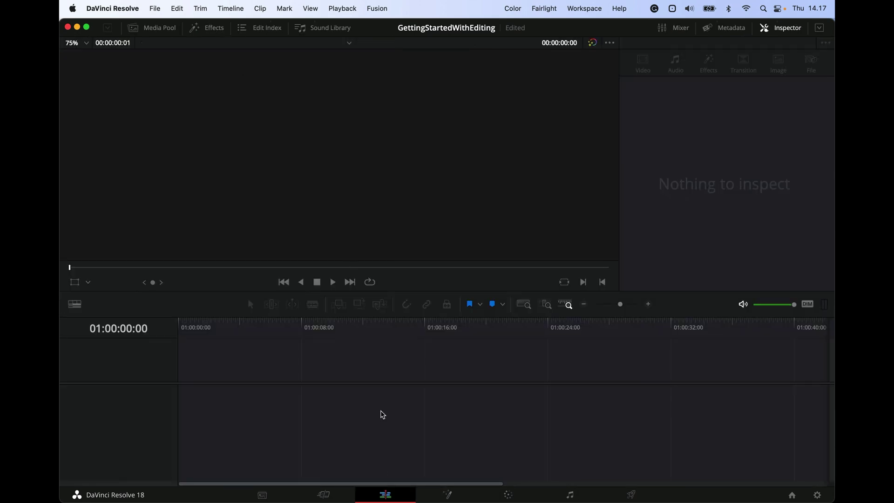
pyautogui.click(446, 493)
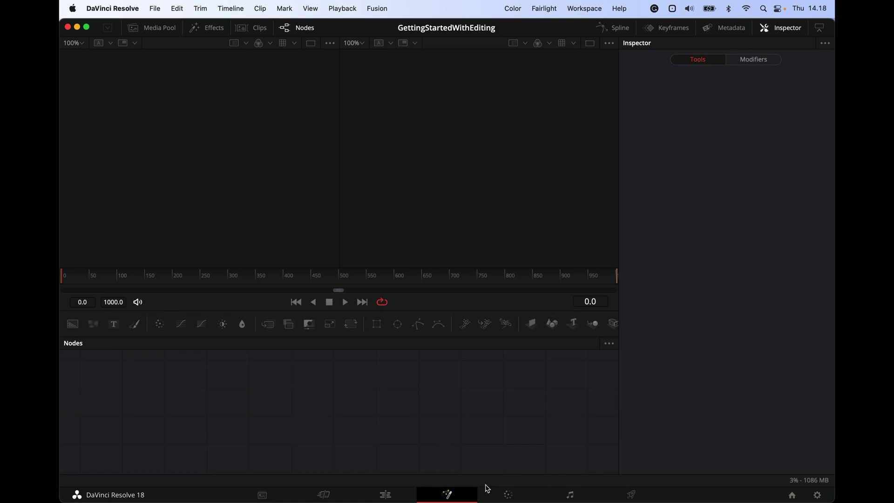
pyautogui.click(502, 496)
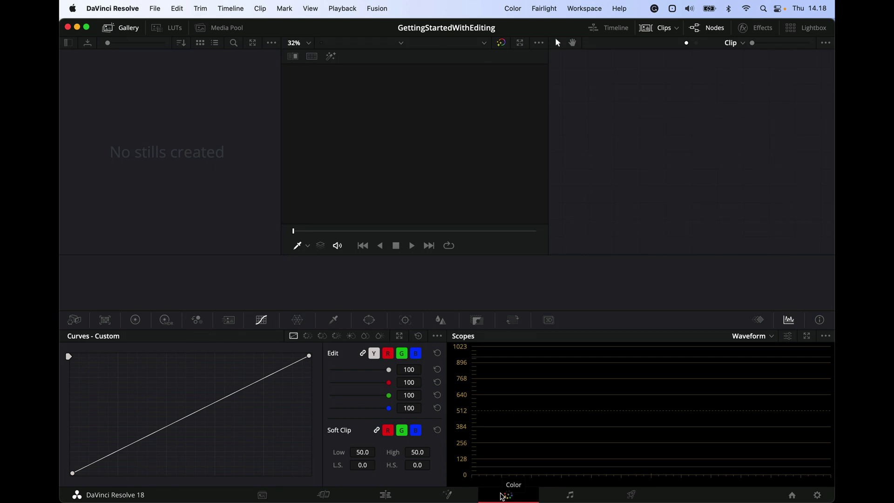
pyautogui.click(570, 494)
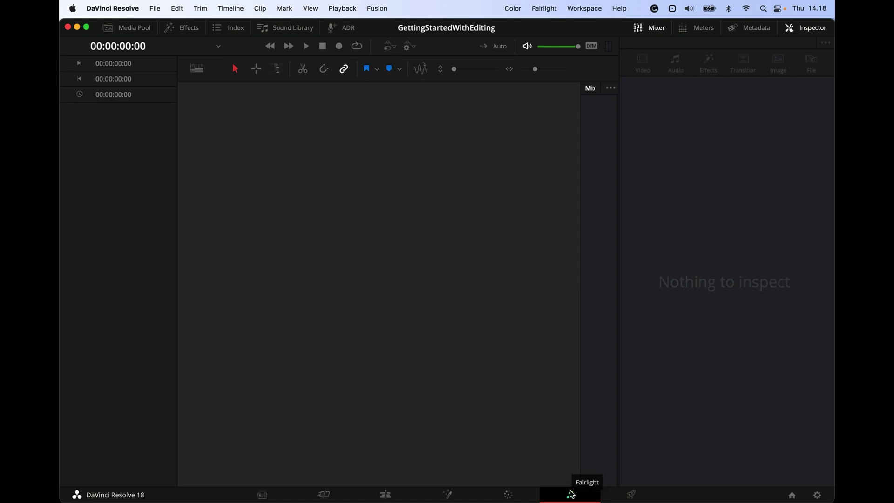
pyautogui.click(628, 493)
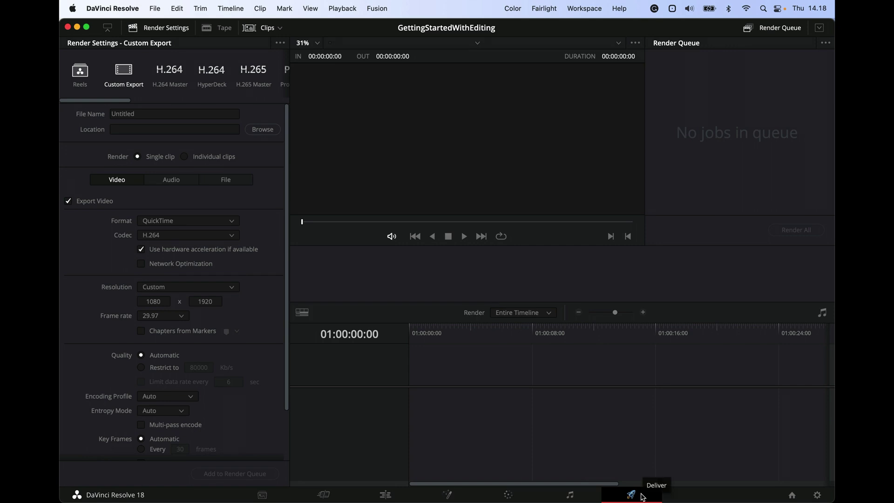
pyautogui.click(381, 496)
pyautogui.click(503, 494)
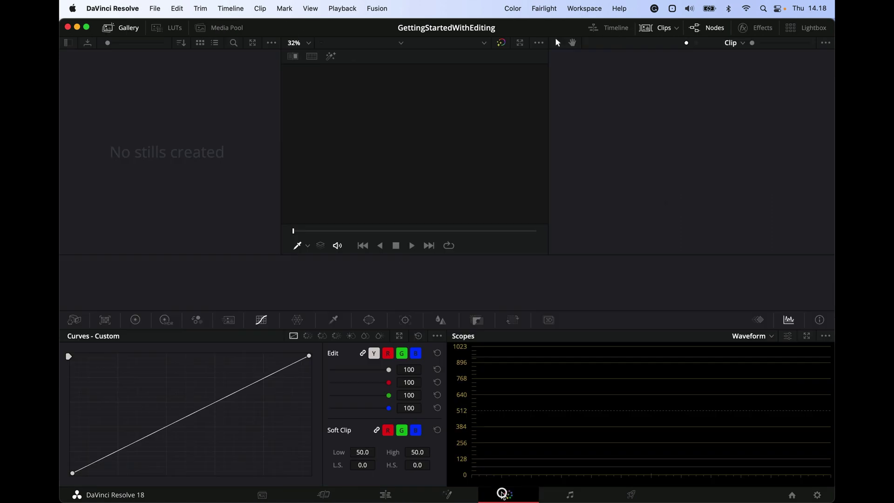
pyautogui.click(630, 494)
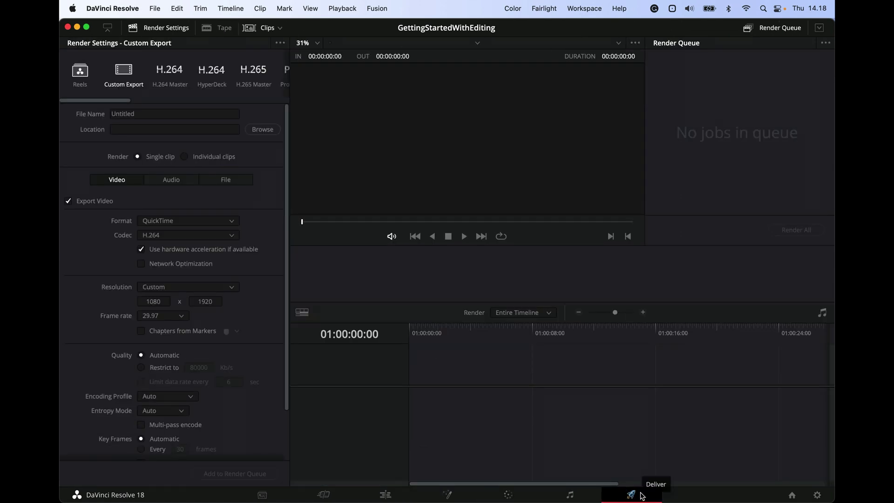
# Switch to the Edit page, hide the Inspector and show the Media Pool
pyautogui.click(390, 495)
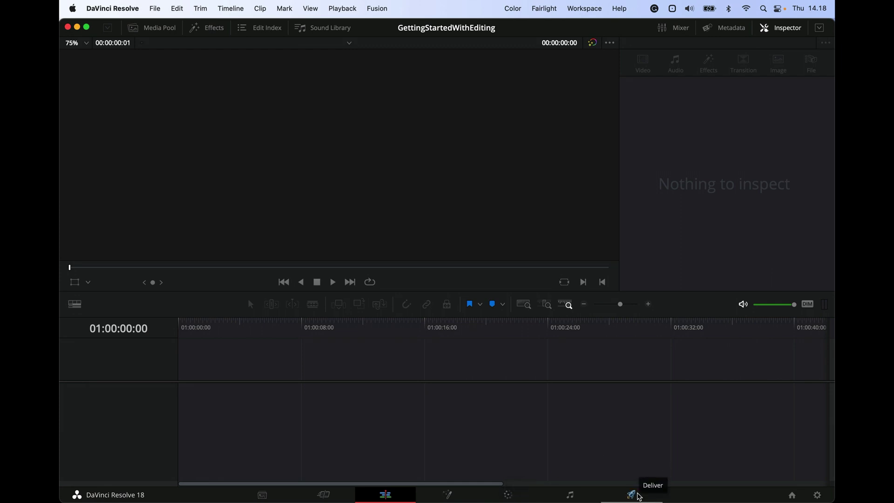
pyautogui.click(160, 31)
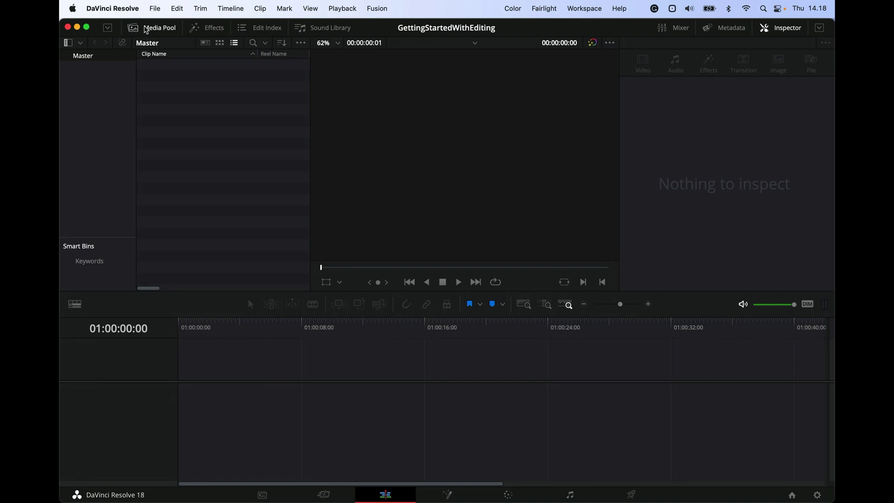
pyautogui.click(157, 29)
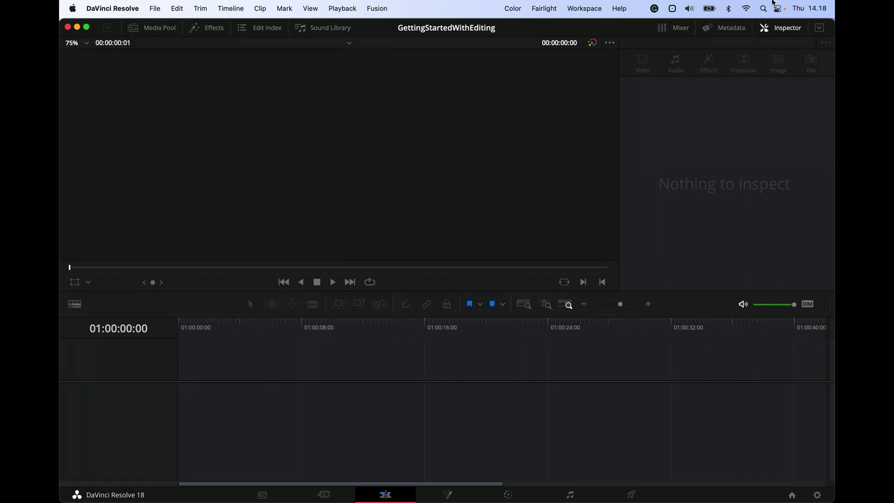
pyautogui.click(778, 29)
pyautogui.click(474, 163)
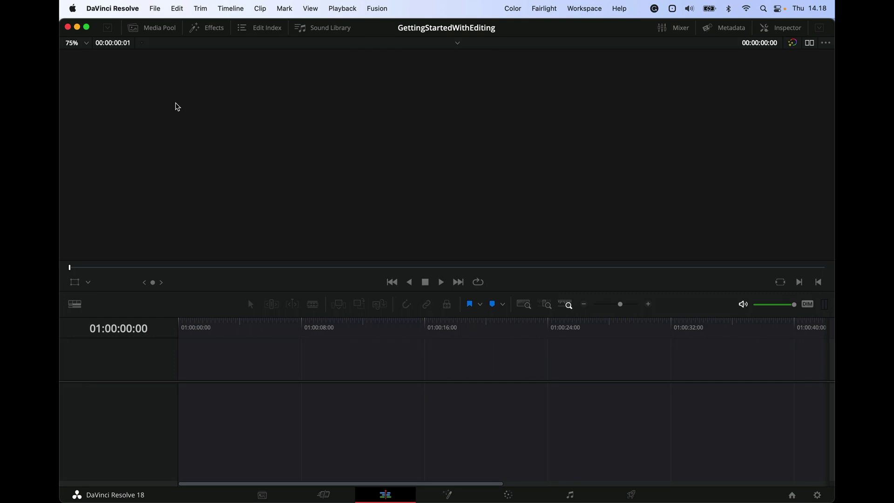
pyautogui.click(152, 30)
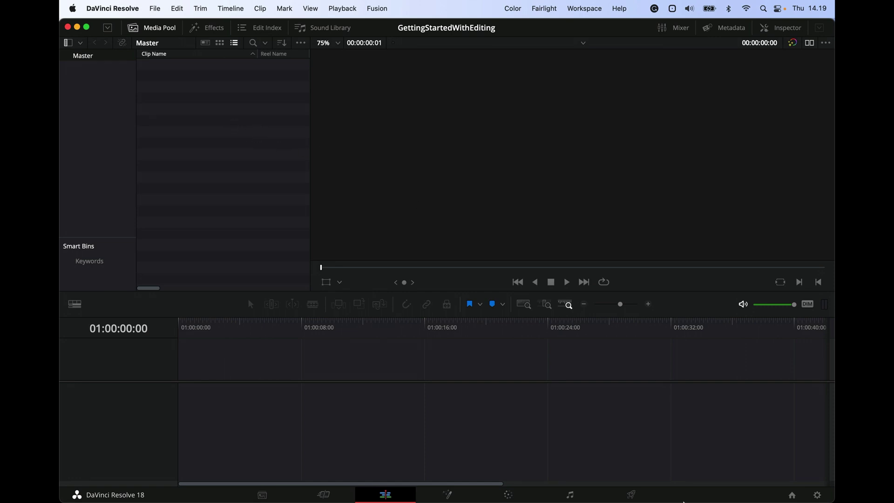
# Import Im Ready - Evert Z.wav from the Songs folder in Finder into the Master bin of the Media Pool
pyautogui.click(707, 491)
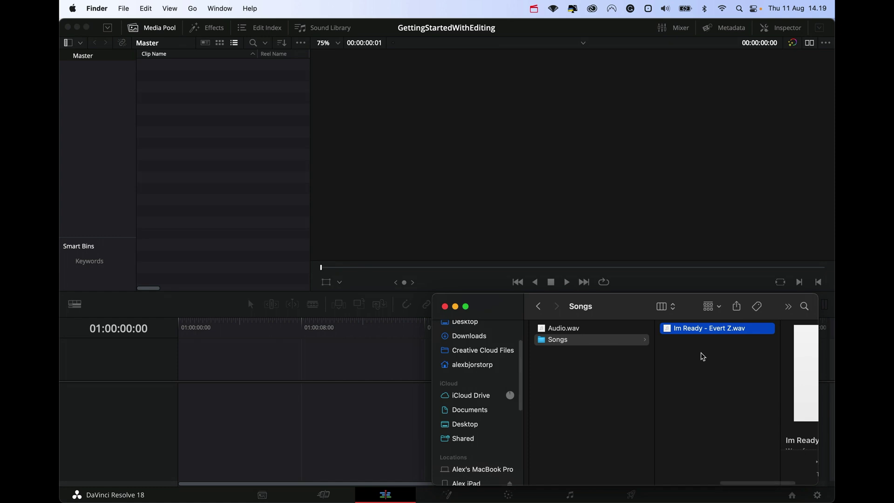
pyautogui.click(729, 335)
pyautogui.moveTo(658, 331); pyautogui.dragTo(279, 195)
pyautogui.click(279, 196)
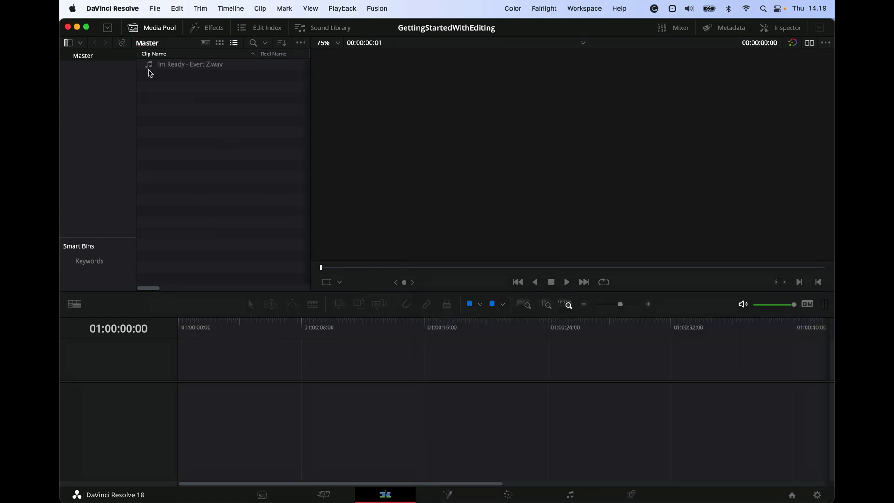
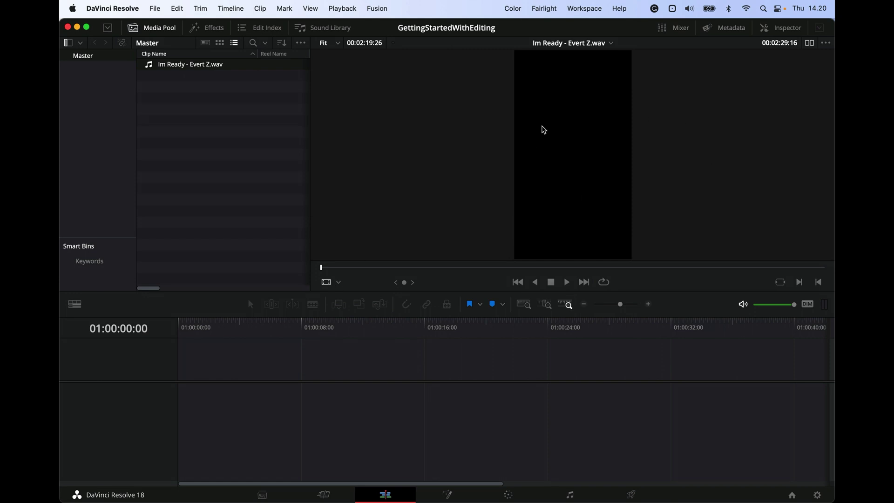
# Show the song's audio track waveform in the source viewer and set the In point on its first beat at 00:02:29:17
pyautogui.click(337, 282)
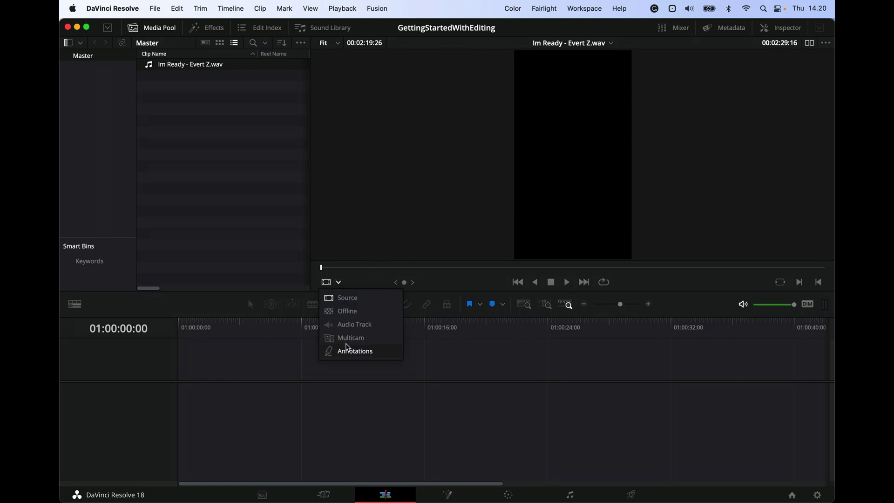
pyautogui.click(344, 324)
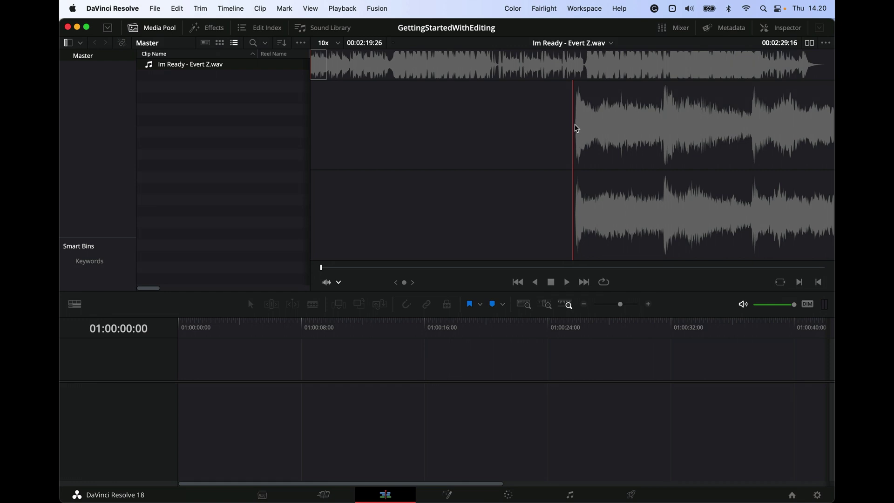
pyautogui.moveTo(320, 268); pyautogui.dragTo(320, 268)
pyautogui.press('Right')
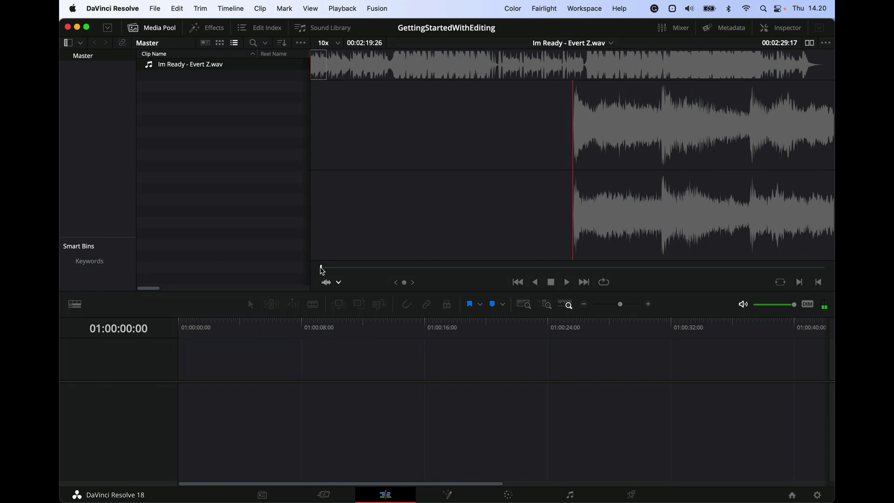
pyautogui.press('i')
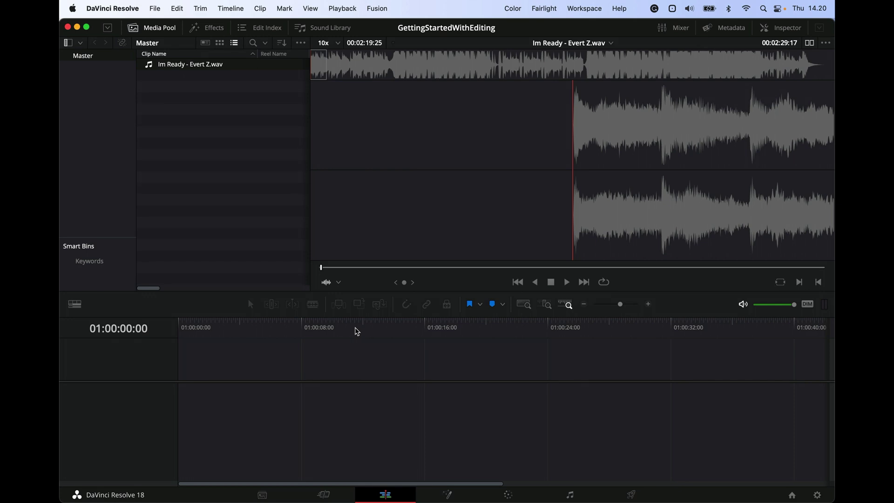
# Play the song on from the In point and set the Out point at 00:02:35:24
pyautogui.press('XF86AudioLowerVolume')
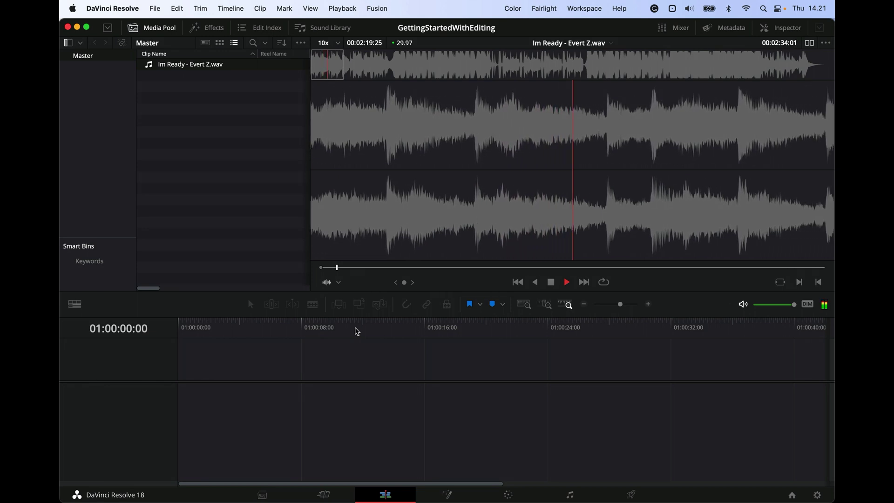
pyautogui.press('space')
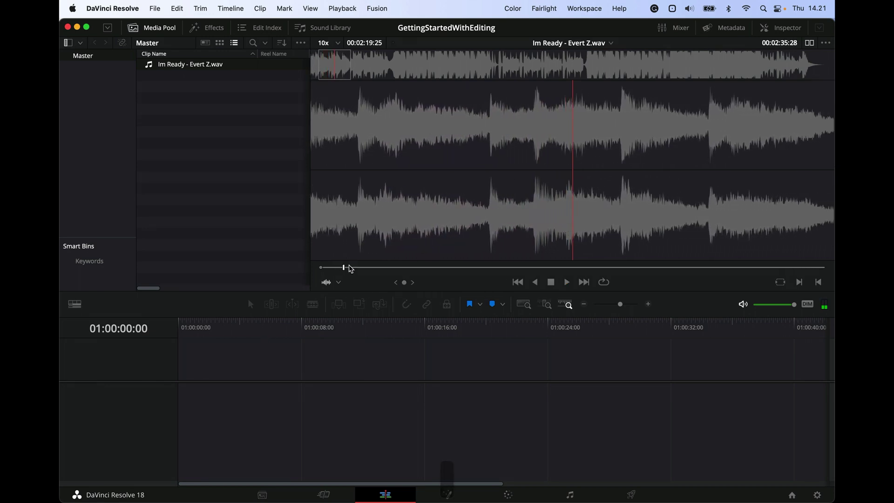
pyautogui.moveTo(345, 272); pyautogui.dragTo(345, 272)
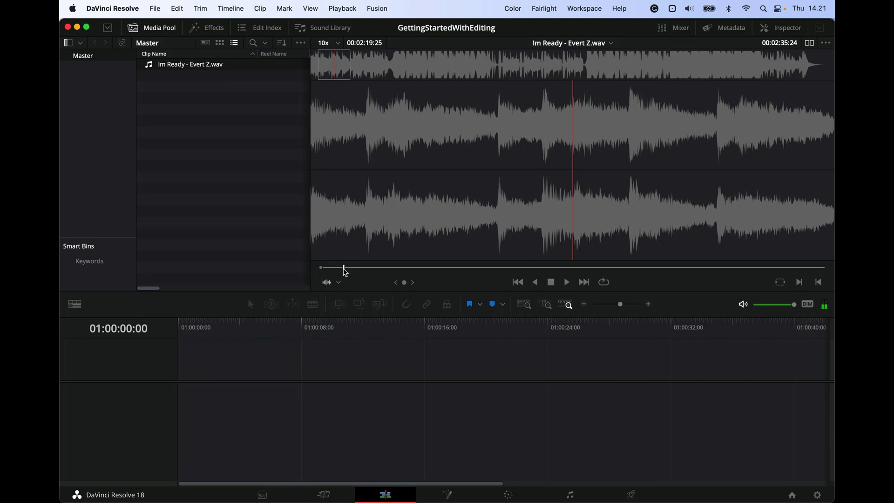
pyautogui.press('o')
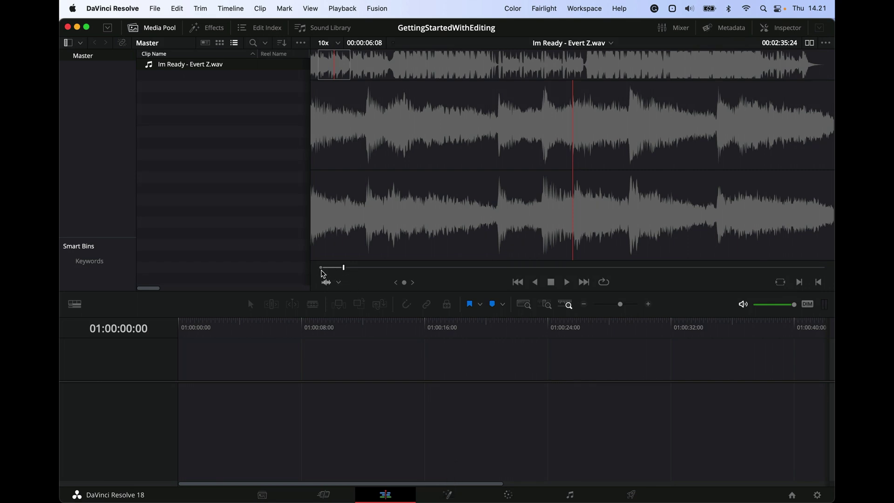
# Add the marked song section to the timeline, placing it at the very start of audio track 1
pyautogui.moveTo(480, 210); pyautogui.dragTo(232, 417)
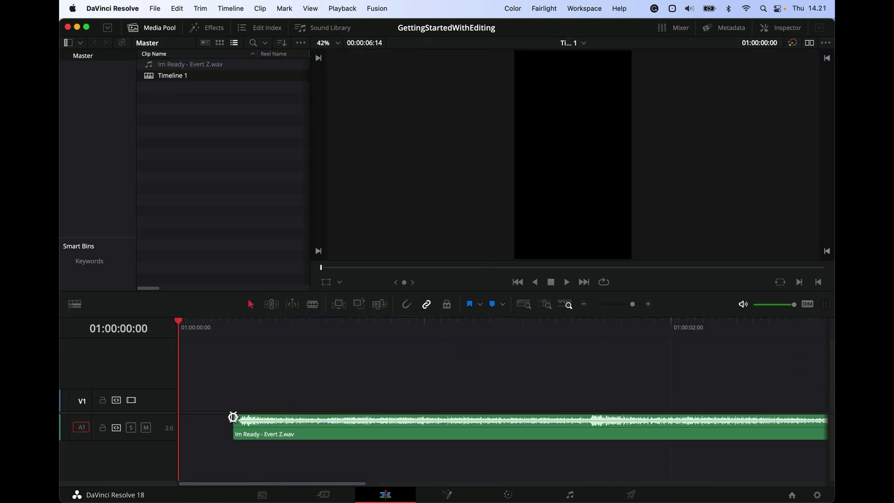
pyautogui.moveTo(381, 429); pyautogui.dragTo(291, 427)
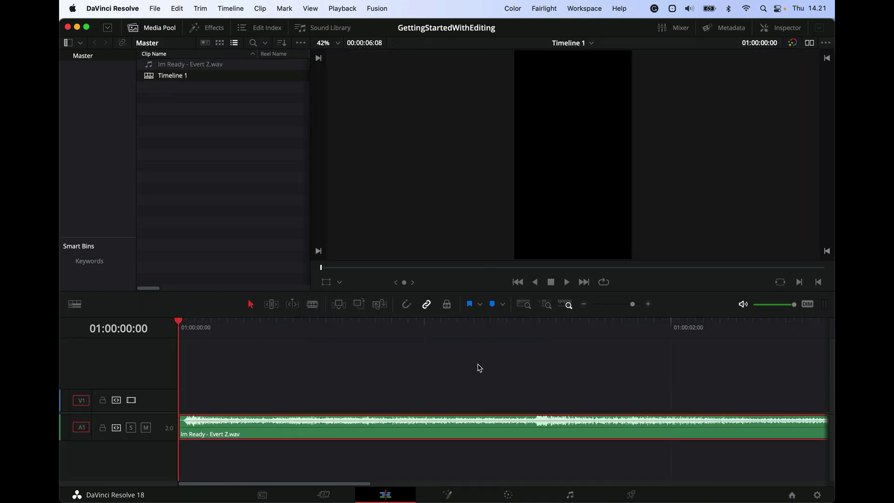
pyautogui.click(524, 305)
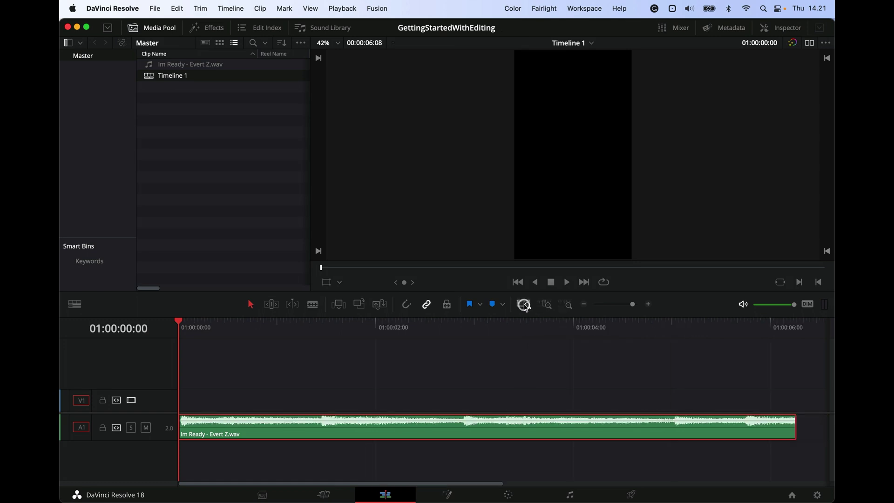
pyautogui.click(477, 375)
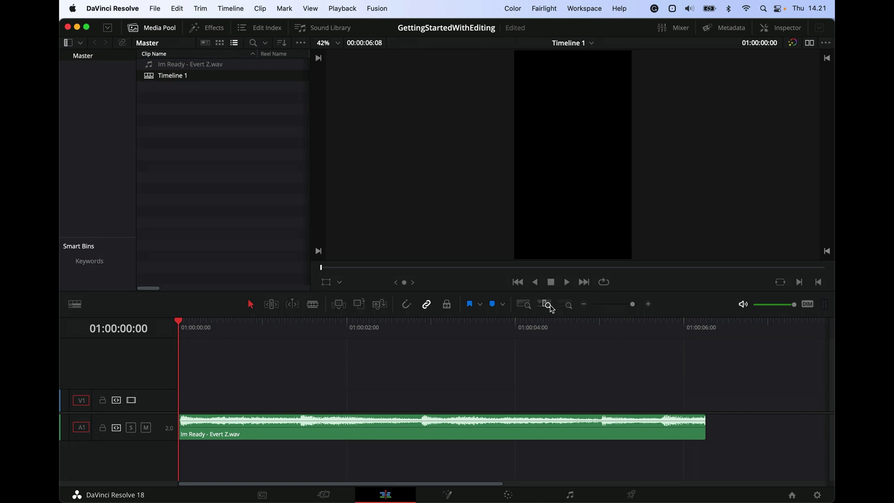
# Compare custom zoom, zooming in and out, and full extent zoom on the timeline
pyautogui.click(569, 305)
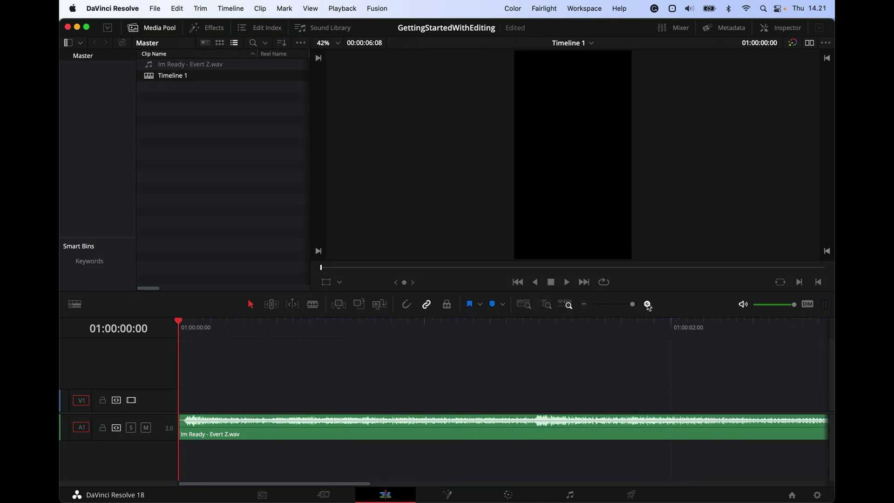
pyautogui.click(584, 305)
pyautogui.click(583, 305)
pyautogui.click(648, 305)
pyautogui.click(649, 304)
pyautogui.click(649, 304)
pyautogui.click(585, 305)
pyautogui.click(520, 309)
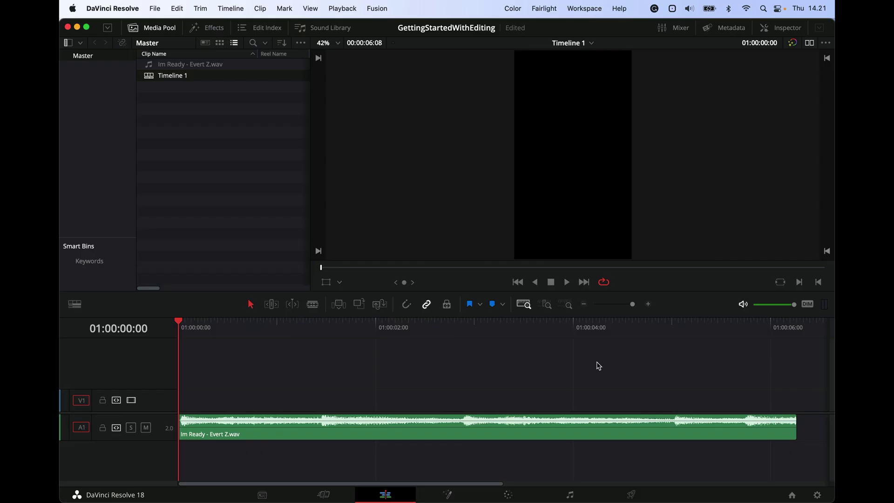
# Play the clip to judge the loop and trim its end so it lasts 00:00:06:06
pyautogui.press('space')
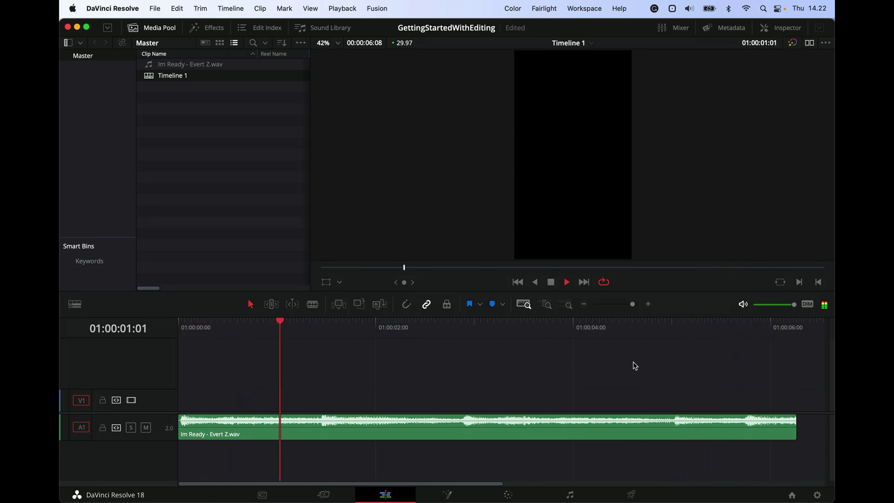
pyautogui.press('space')
pyautogui.click(760, 331)
pyautogui.press('space')
pyautogui.click(786, 330)
pyautogui.moveTo(794, 422); pyautogui.dragTo(788, 422)
# Replay the loop point between the clip's end and start, and trim the clip to 00:00:06:02
pyautogui.click(724, 331)
pyautogui.press('space')
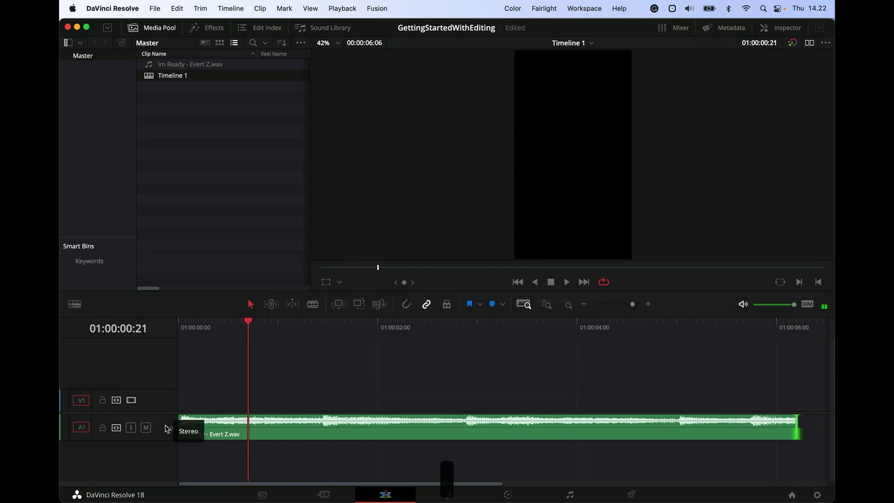
pyautogui.click(184, 324)
pyautogui.press('space')
pyautogui.click(183, 324)
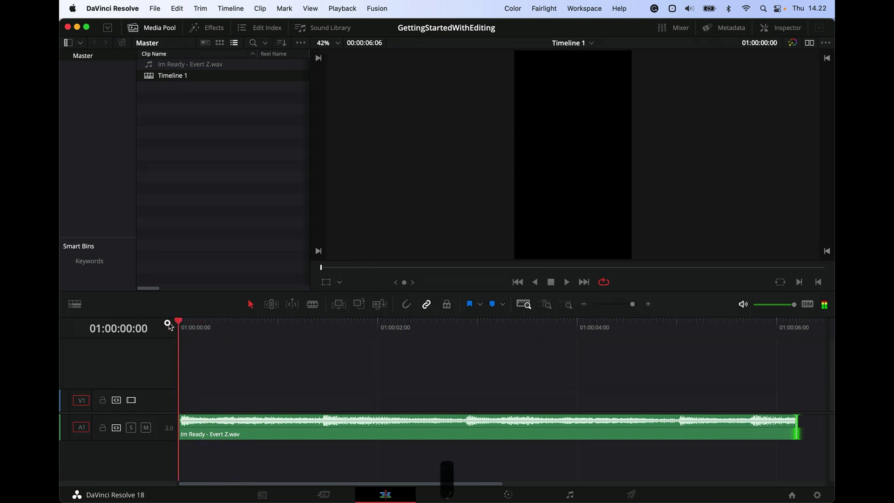
pyautogui.click(730, 329)
pyautogui.press('space')
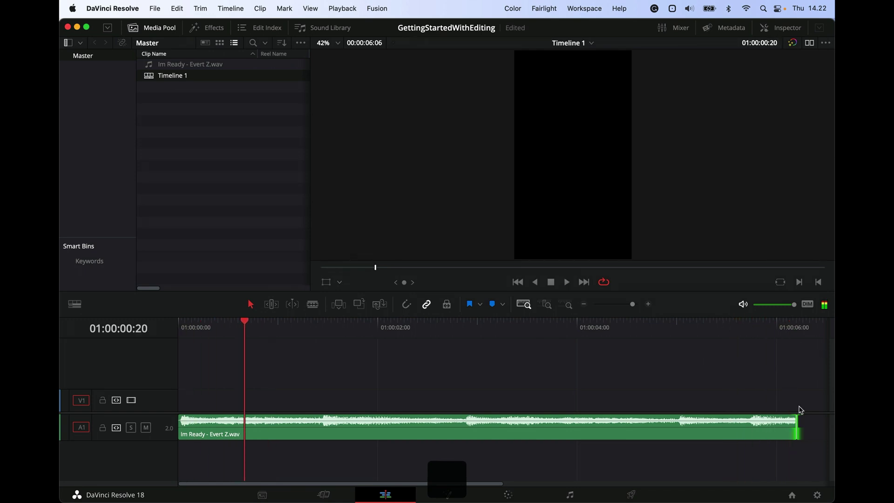
pyautogui.moveTo(796, 426); pyautogui.dragTo(779, 426)
# Check the loop point again and shorten the clip's end in two trims to 00:00:05:23
pyautogui.click(708, 321)
pyautogui.press('space')
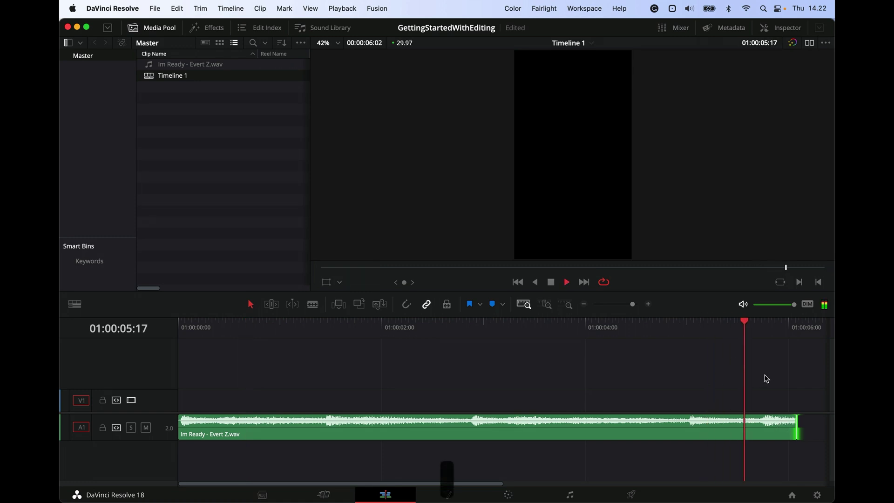
pyautogui.press('space')
pyautogui.moveTo(795, 427); pyautogui.dragTo(786, 427)
pyautogui.click(739, 322)
pyautogui.press('space')
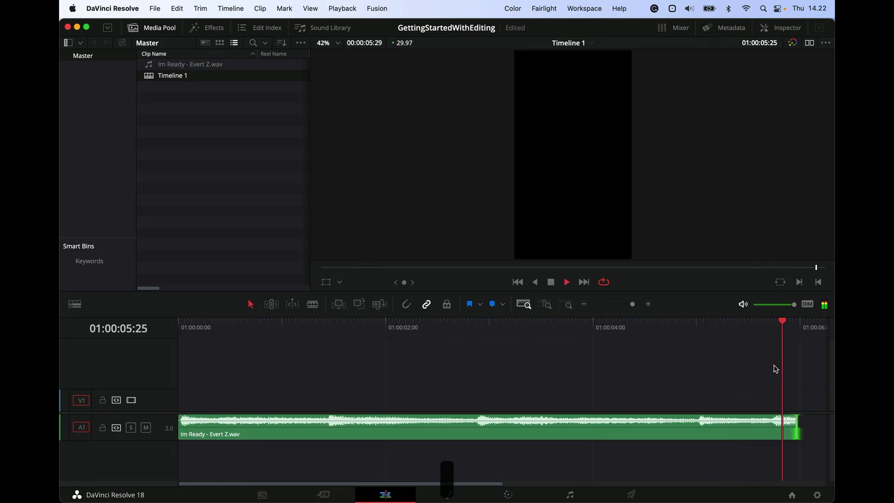
pyautogui.press('space')
pyautogui.moveTo(795, 422); pyautogui.dragTo(775, 422)
# Fine-trim the clip's end to a length of 00:00:05:21 and play the loop point to check it
pyautogui.click(713, 325)
pyautogui.press('space')
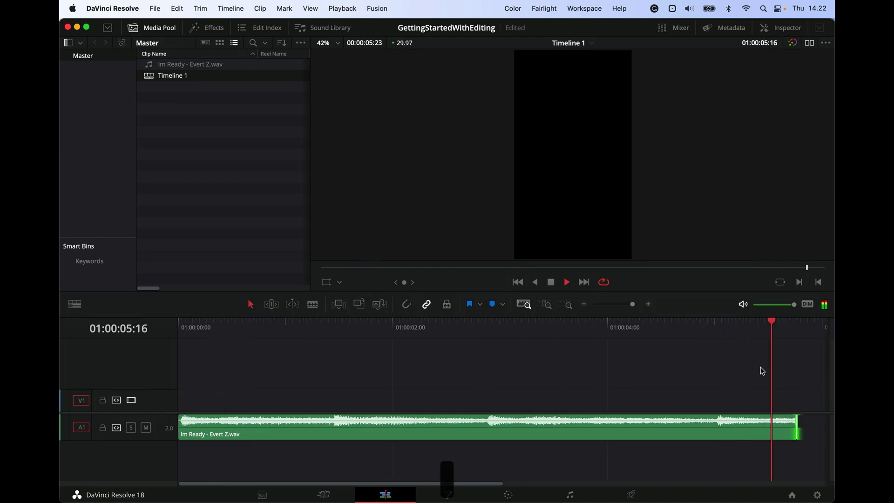
pyautogui.press('space')
pyautogui.moveTo(796, 429); pyautogui.dragTo(790, 428)
pyautogui.click(665, 326)
pyautogui.press('space')
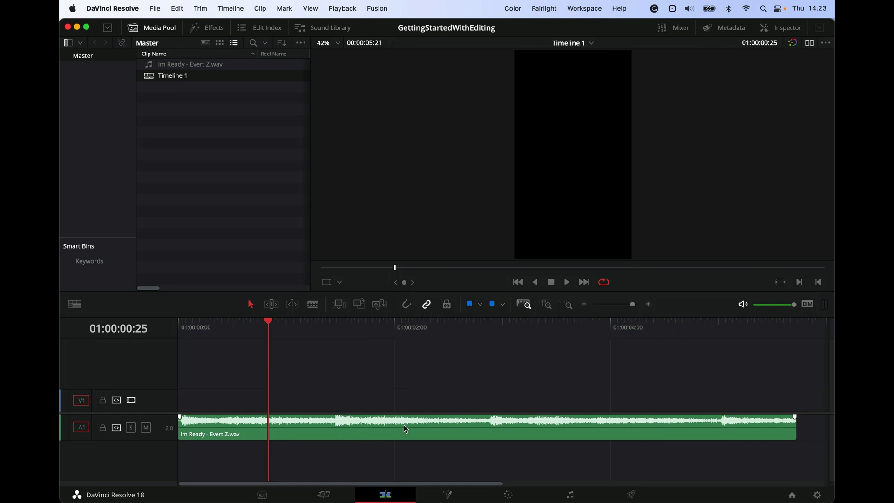
# Try the waveform display choices in the timeline view options and increase the audio track height
pyautogui.click(74, 305)
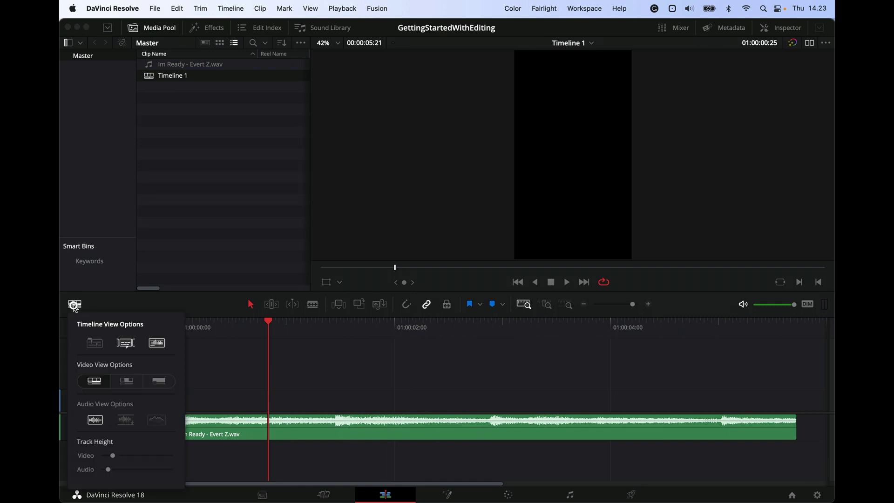
pyautogui.click(155, 344)
pyautogui.click(154, 344)
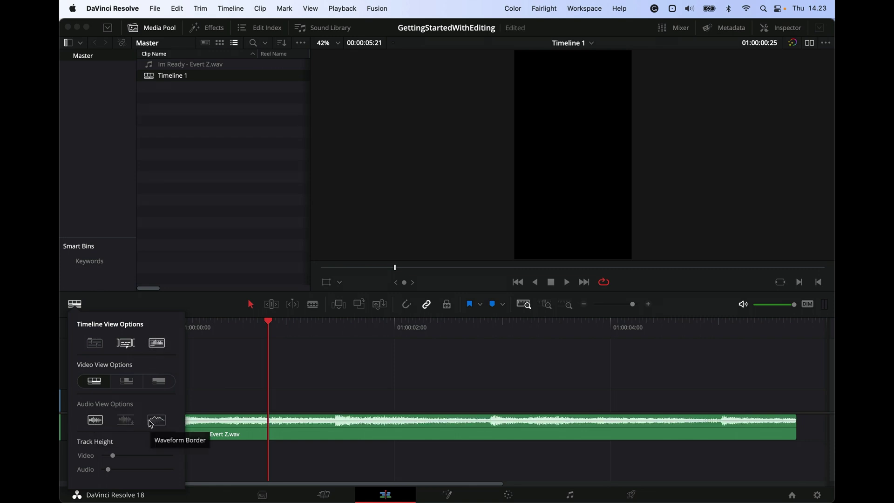
pyautogui.click(125, 419)
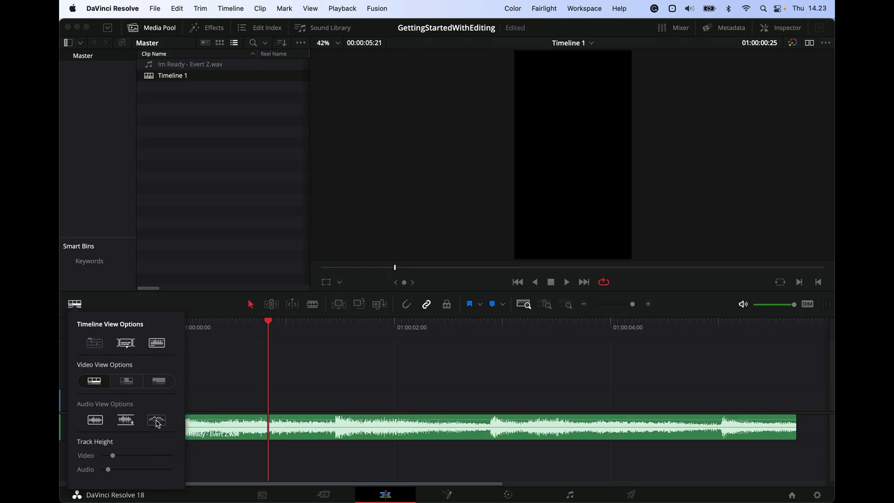
pyautogui.click(95, 422)
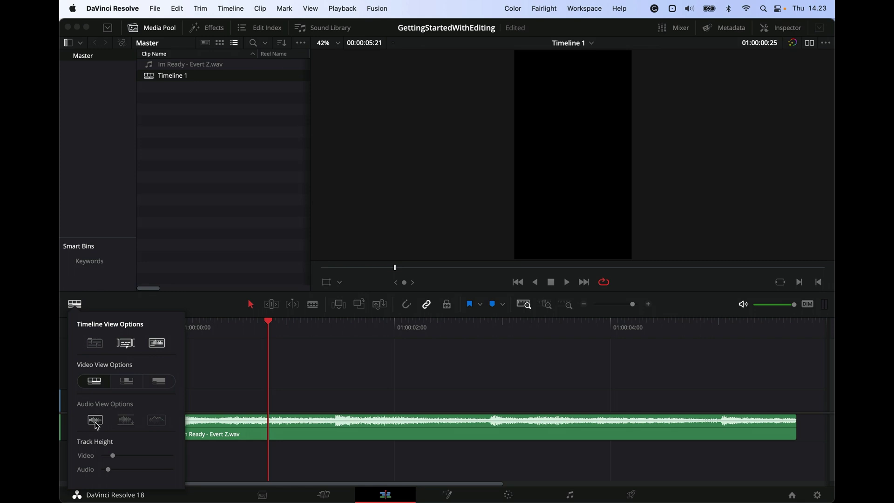
pyautogui.moveTo(108, 472); pyautogui.dragTo(116, 470)
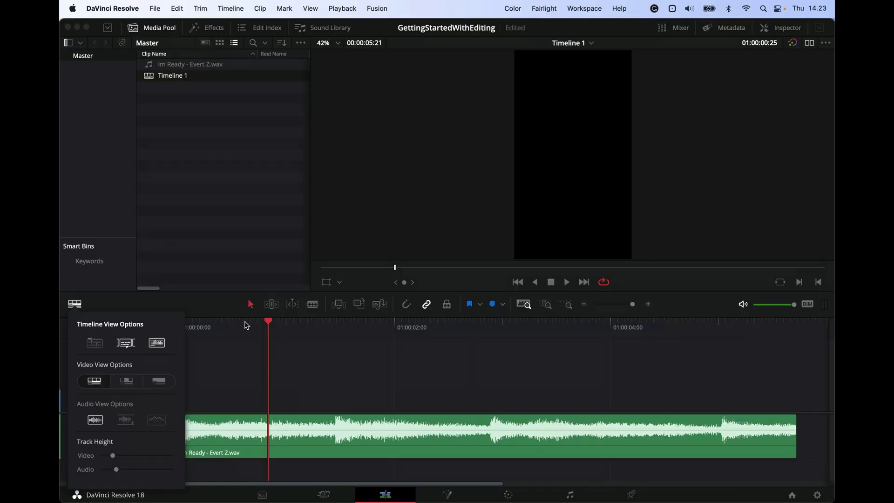
# Play the song section from its start and add a marker on the second beat at 01:00:01:14
pyautogui.moveTo(245, 322); pyautogui.dragTo(159, 325)
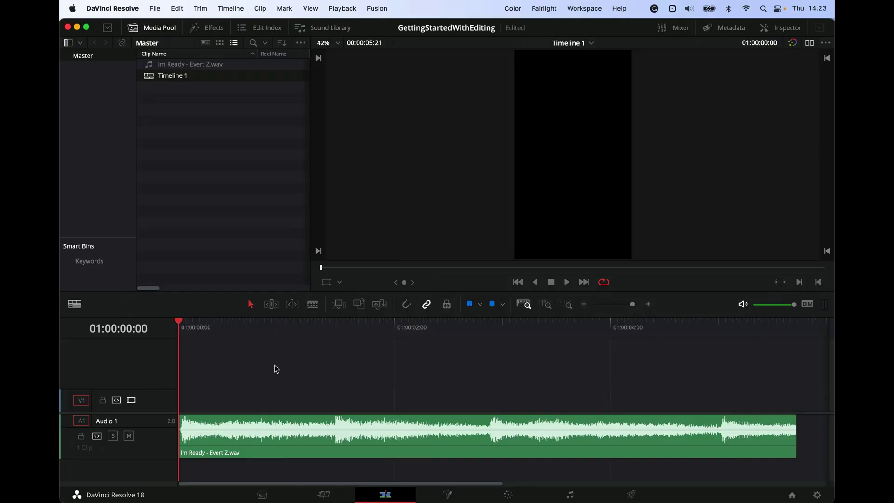
pyautogui.press('space')
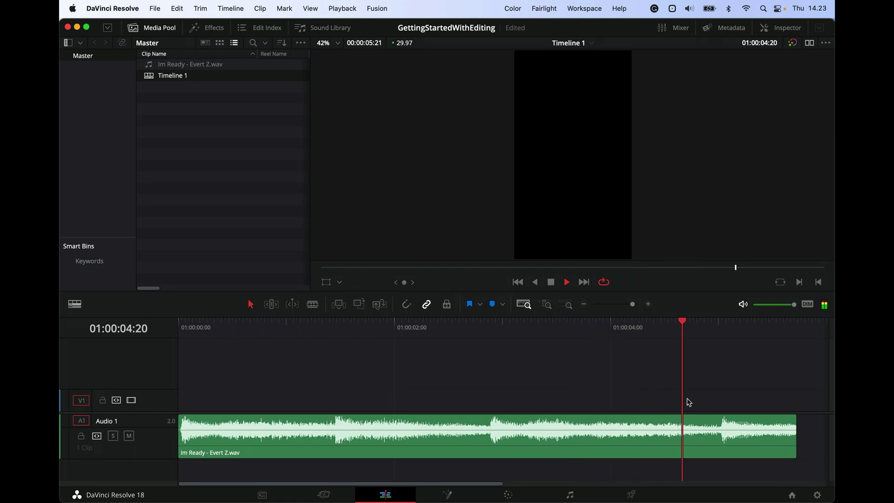
pyautogui.press('space')
pyautogui.click(185, 329)
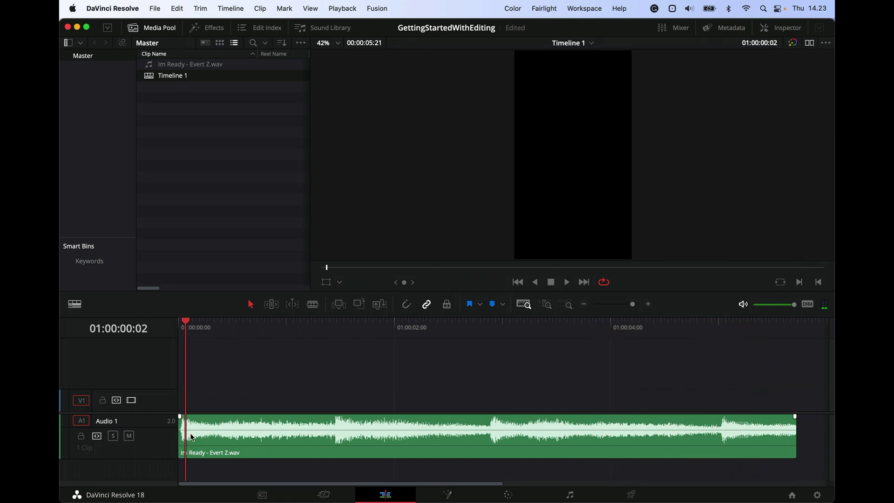
pyautogui.click(337, 330)
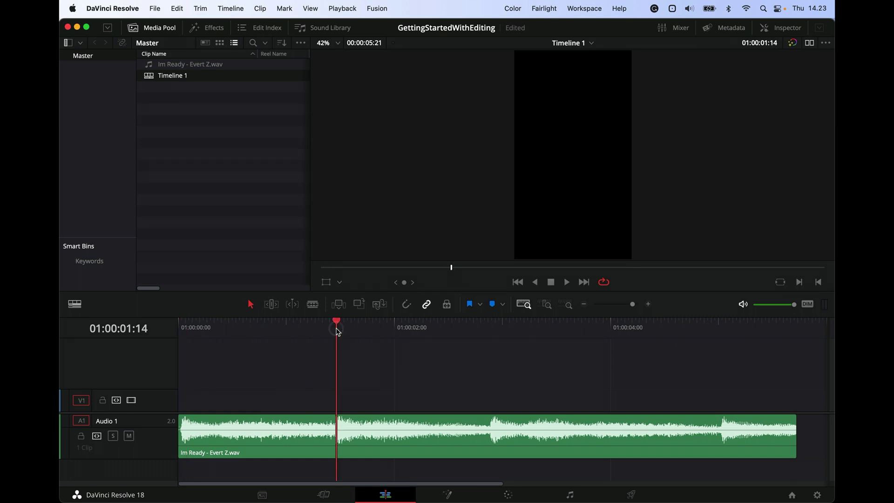
pyautogui.press('m')
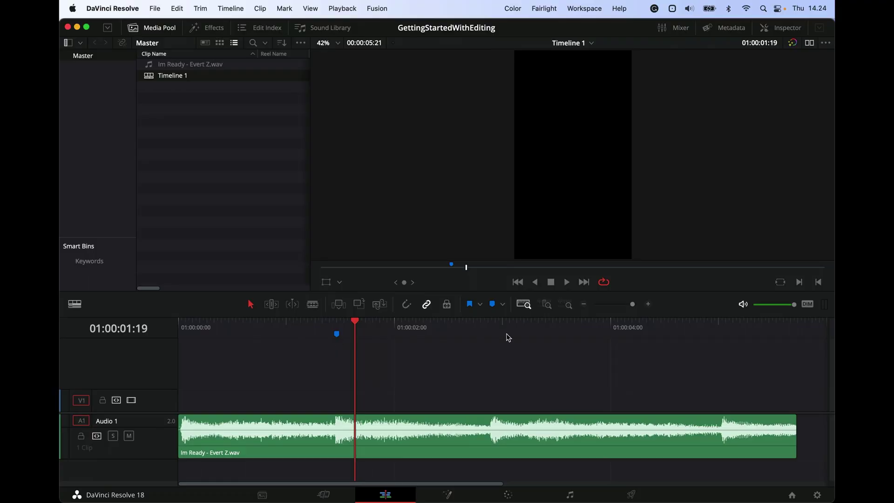
# Add a marker on the third beat of the waveform at 01:00:02:27
pyautogui.click(493, 325)
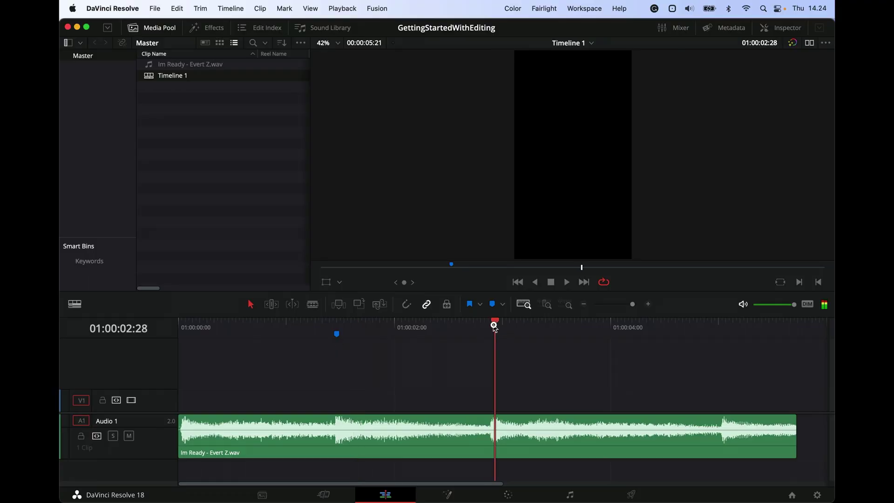
pyautogui.press('Right')
pyautogui.press('Left')
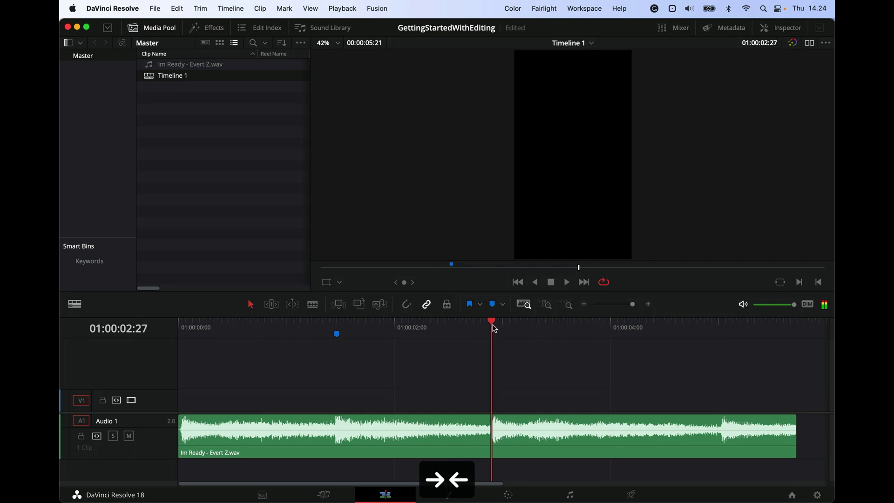
pyautogui.press('m')
# Add a marker on the fourth beat of the waveform at 01:00:05:01 and play the section from its start to check the markers
pyautogui.click(721, 326)
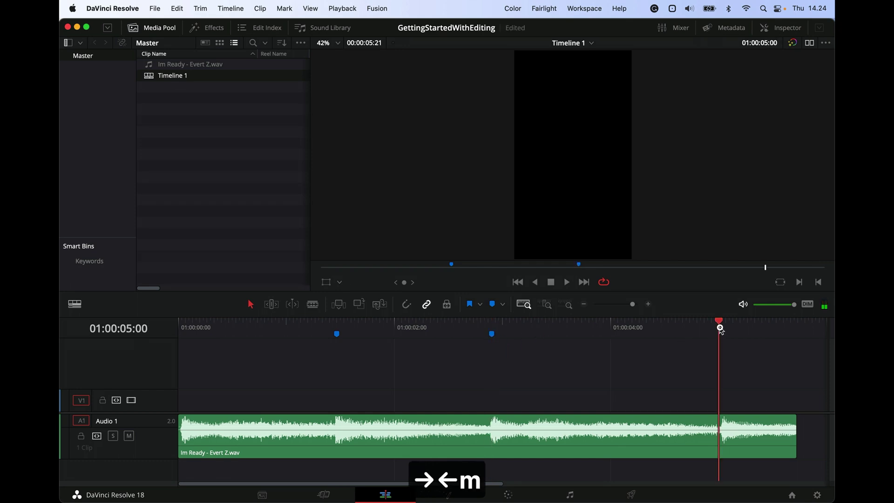
pyautogui.press('m')
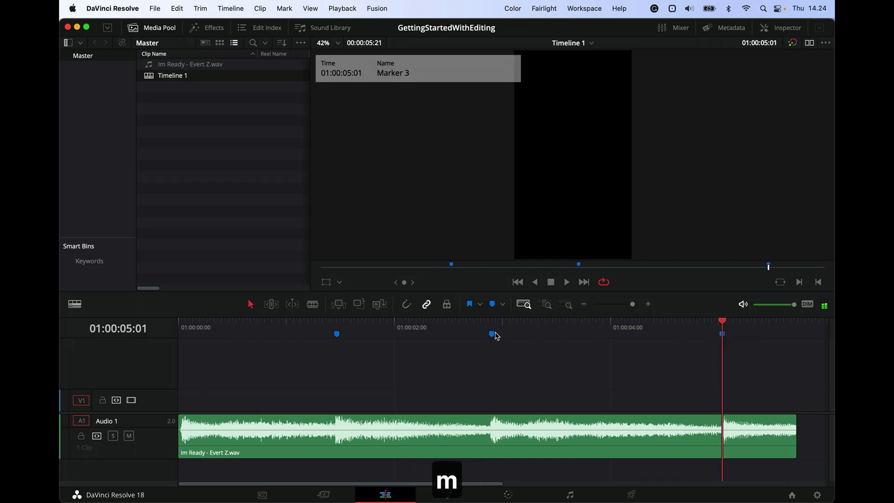
pyautogui.moveTo(200, 328); pyautogui.dragTo(64, 327)
pyautogui.press('space')
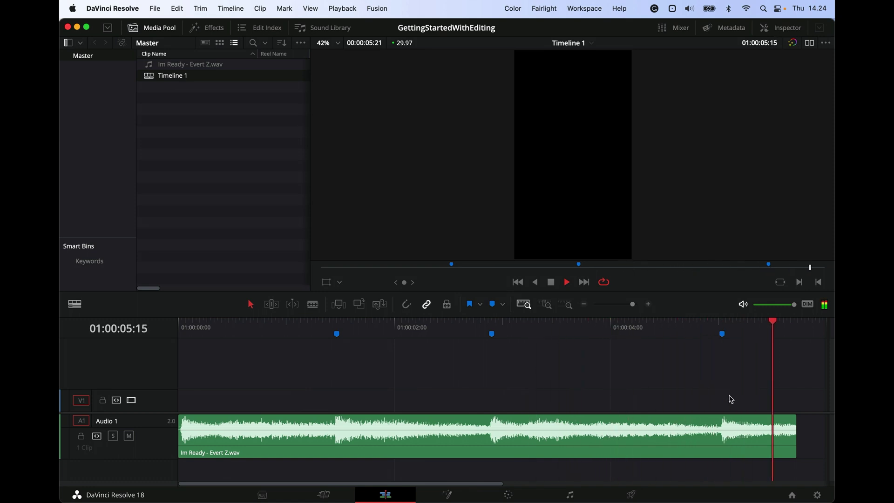
pyautogui.press('space')
pyautogui.click(185, 326)
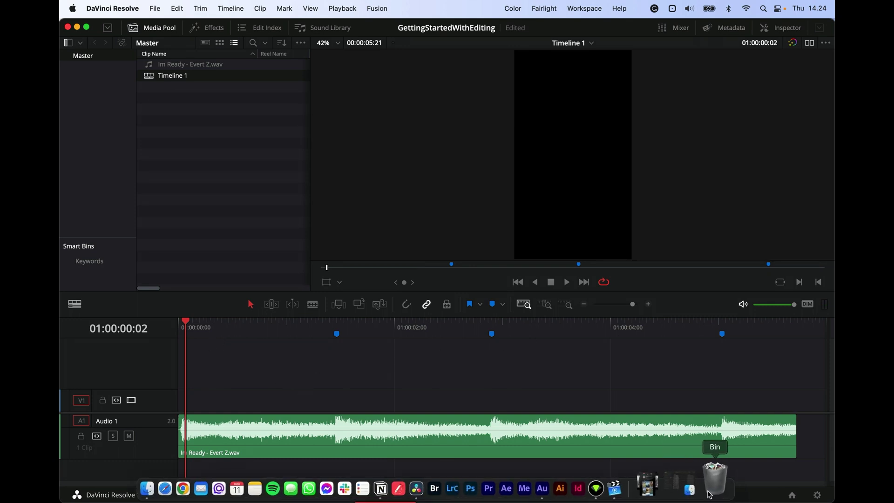
# Switch to the 20220524 footage folder in Finder, preview DJI_0818.MOV and import it into the Master bin of the media pool
pyautogui.click(698, 484)
pyautogui.moveTo(286, 306); pyautogui.dragTo(582, 221)
pyautogui.click(536, 259)
pyautogui.press('space')
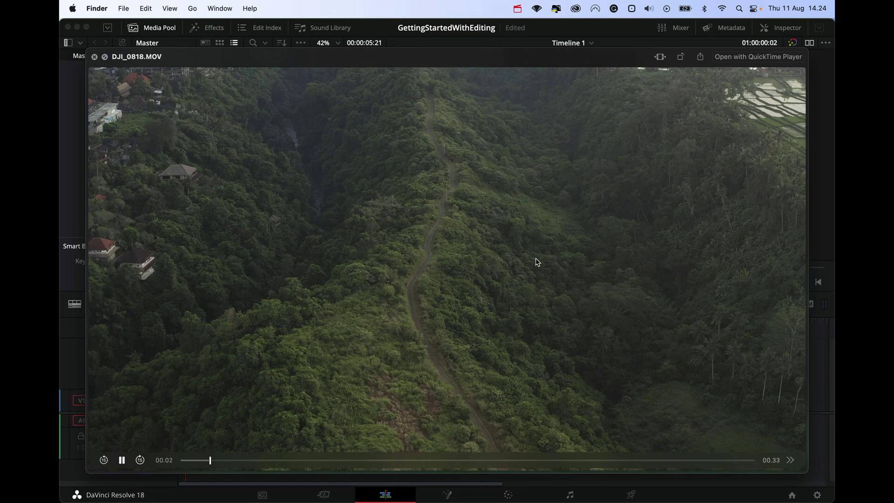
pyautogui.press('space')
pyautogui.moveTo(514, 255); pyautogui.dragTo(228, 191)
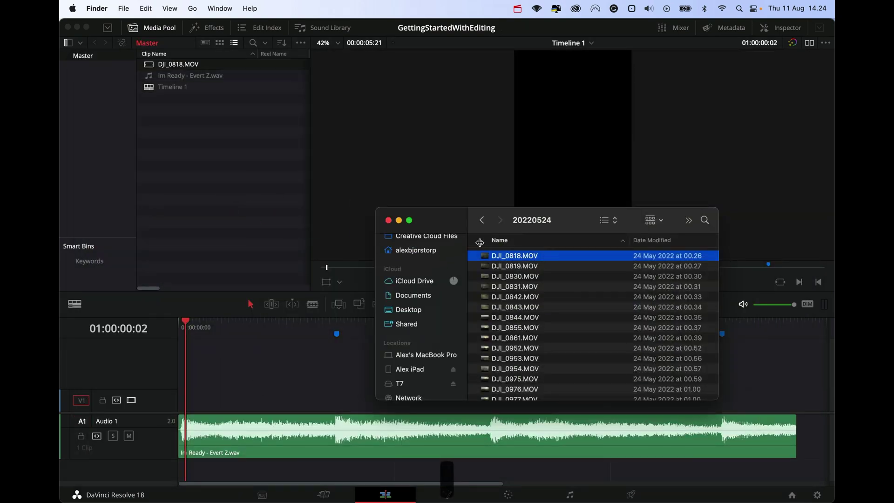
# Preview the drone clips following DJI_0818.MOV in the folder and import DJI_0843.MOV into the media pool
pyautogui.click(539, 275)
pyautogui.press('space')
pyautogui.press('Down')
pyautogui.press('Down')
pyautogui.press('Down')
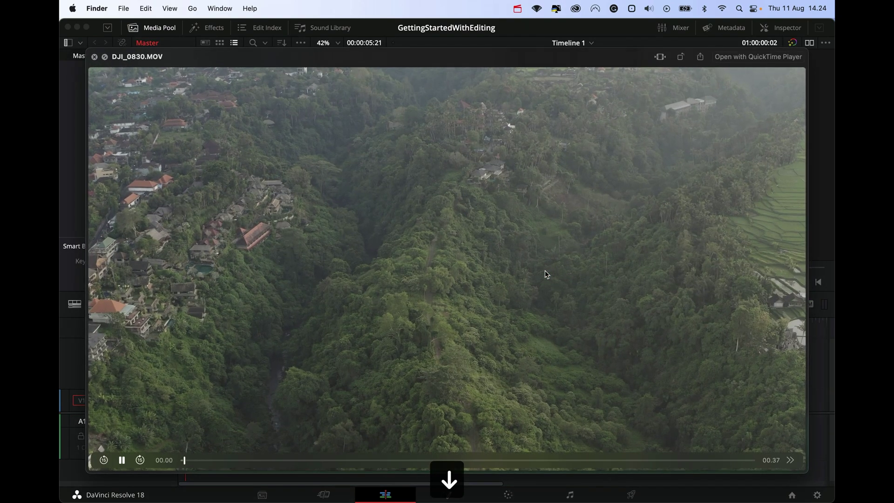
pyautogui.press('Down')
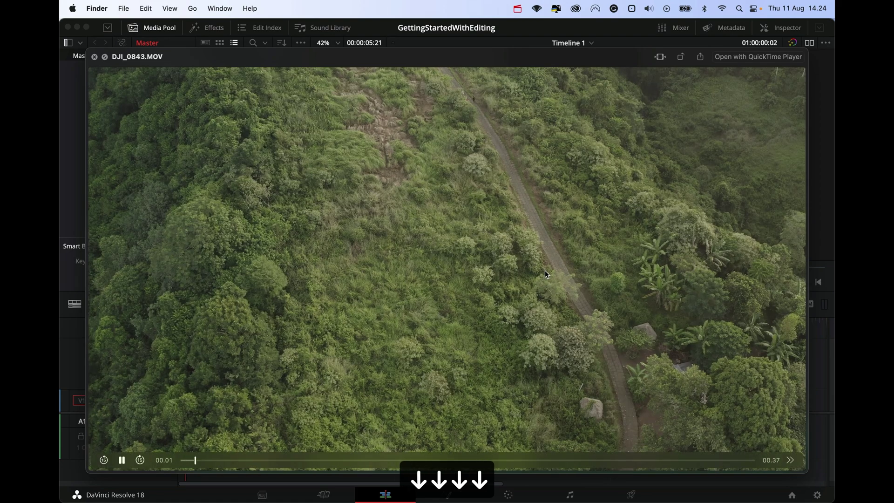
pyautogui.press('Up')
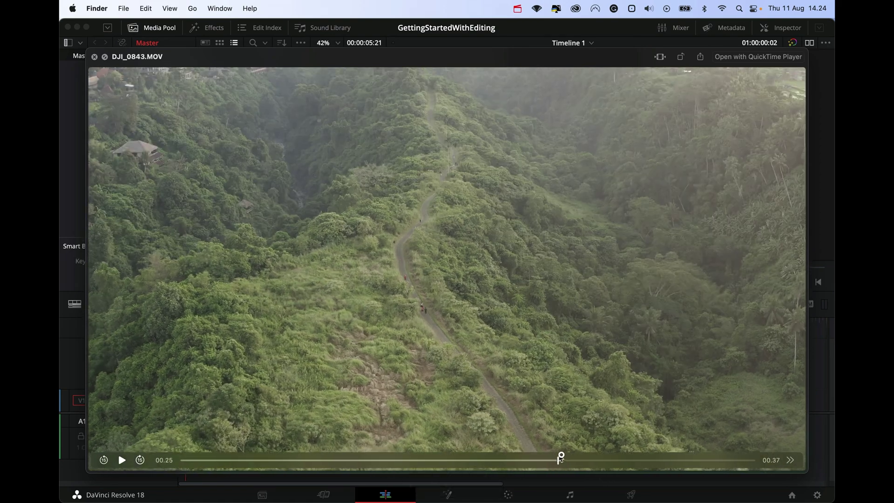
pyautogui.press('space')
pyautogui.moveTo(577, 309); pyautogui.dragTo(208, 164)
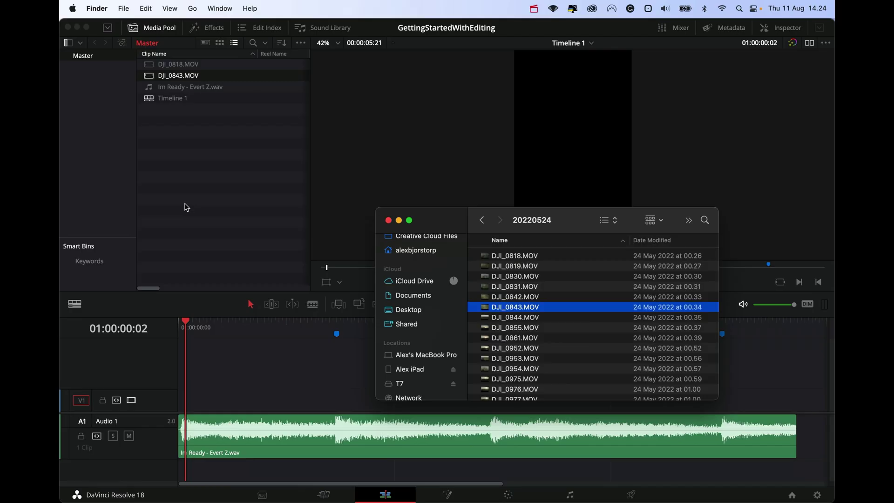
# Preview DJI_0844.MOV and DJI_0855.MOV, and import DJI_0855.MOV into the media pool
pyautogui.scroll(-1, 547, 320)
pyautogui.click(544, 308)
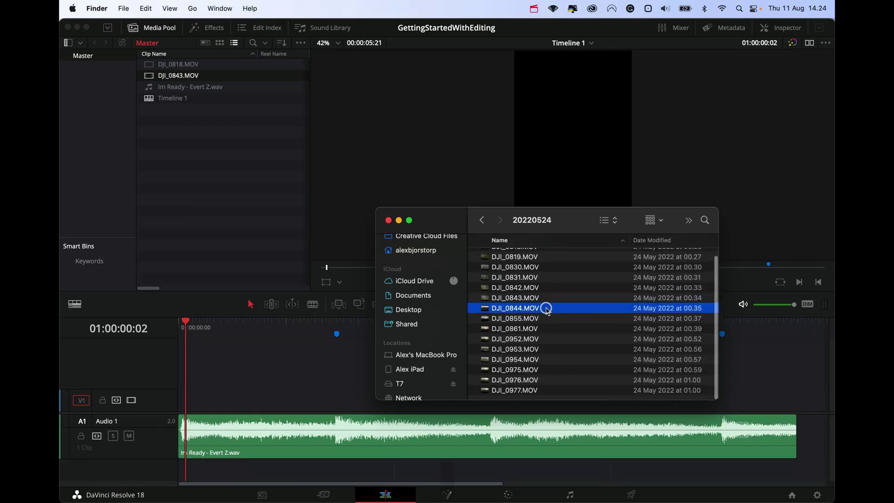
pyautogui.press('space')
pyautogui.press('Down')
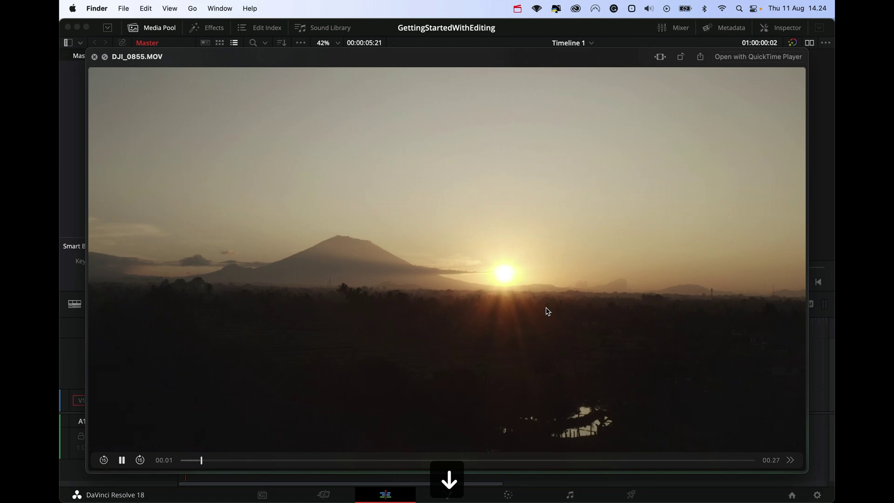
pyautogui.press('space')
pyautogui.moveTo(512, 319); pyautogui.dragTo(285, 214)
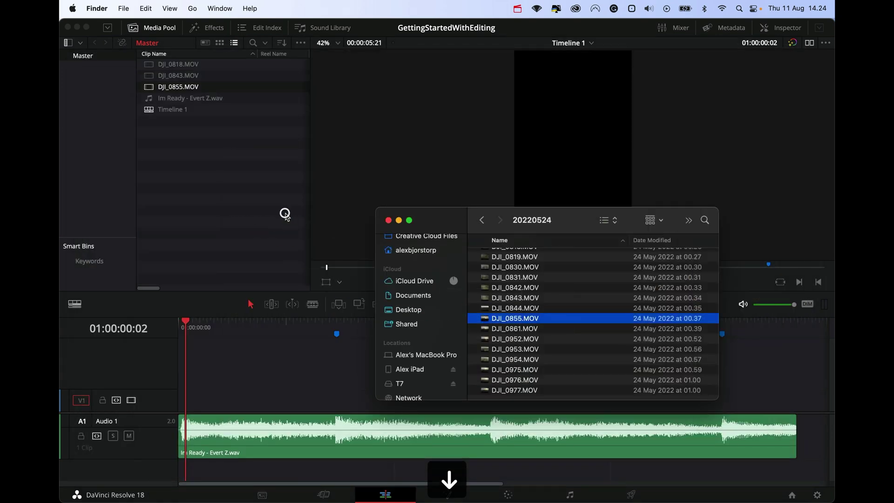
# Preview the remaining clips from DJI_0952.MOV onward, import DJI_0977.MOV into the media pool and return to DaVinci Resolve
pyautogui.click(549, 340)
pyautogui.press('space')
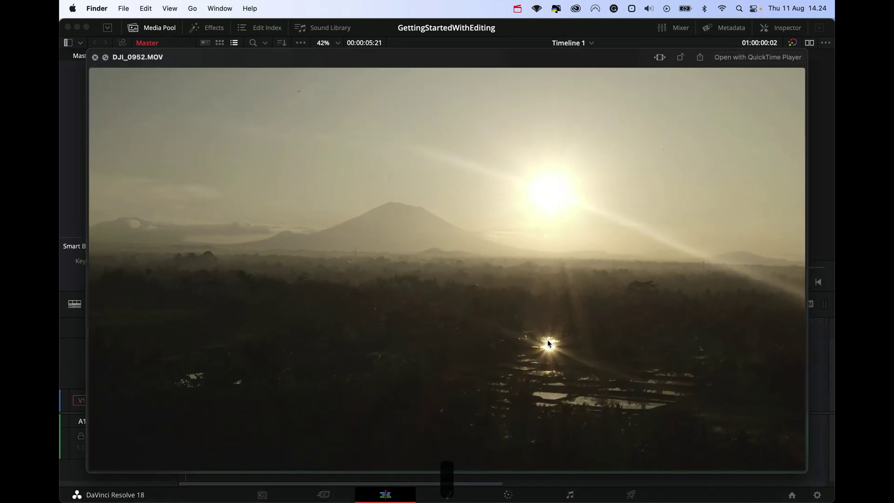
pyautogui.press('Down')
pyautogui.press('Down')
pyautogui.press('Down')
pyautogui.press('Down')
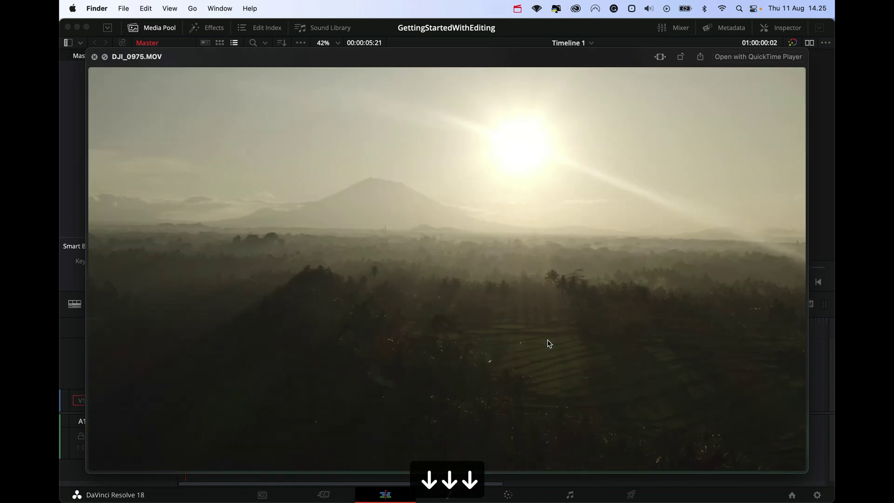
pyautogui.press('space')
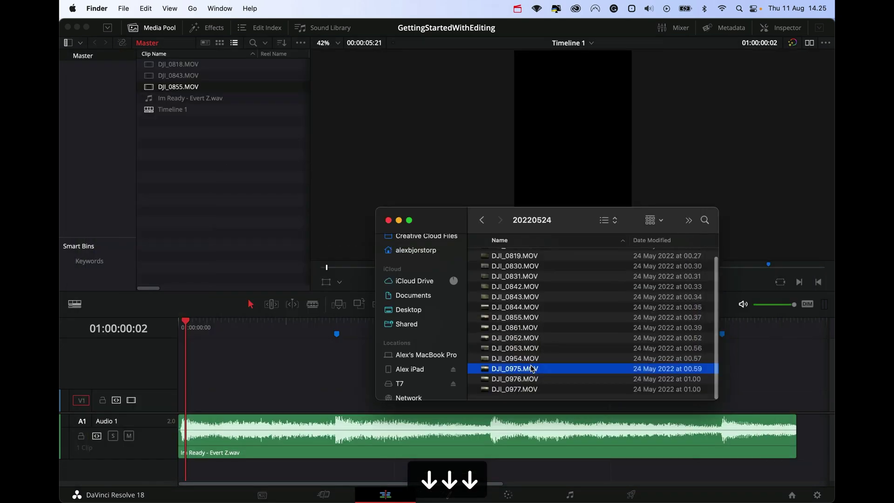
pyautogui.press('Down')
pyautogui.press('space')
pyautogui.press('Down')
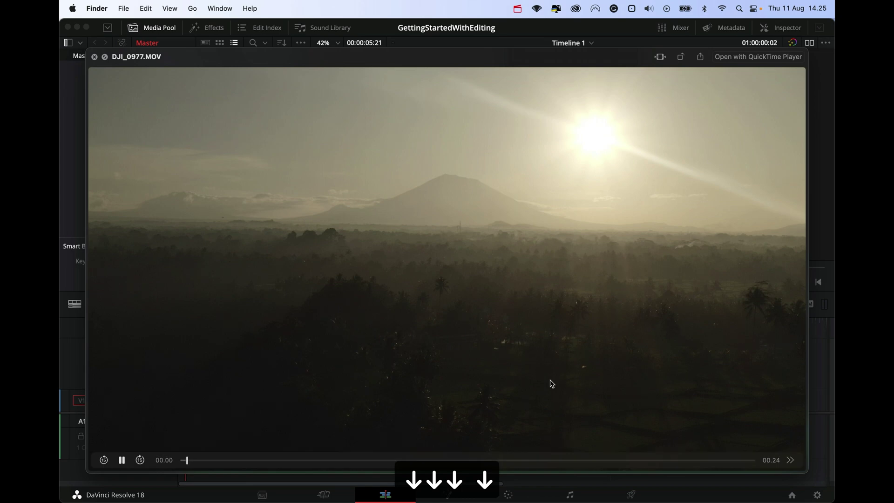
pyautogui.press('space')
pyautogui.press('space')
pyautogui.press('space')
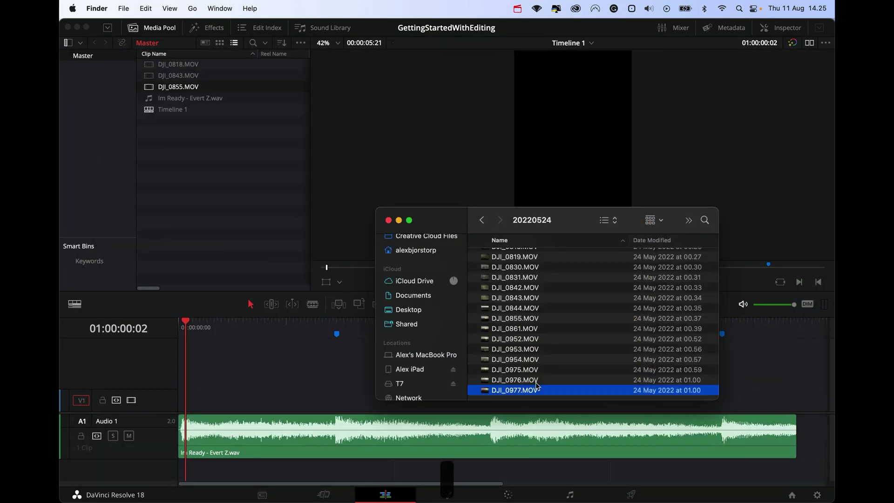
pyautogui.moveTo(552, 397); pyautogui.dragTo(208, 165)
pyautogui.click(241, 186)
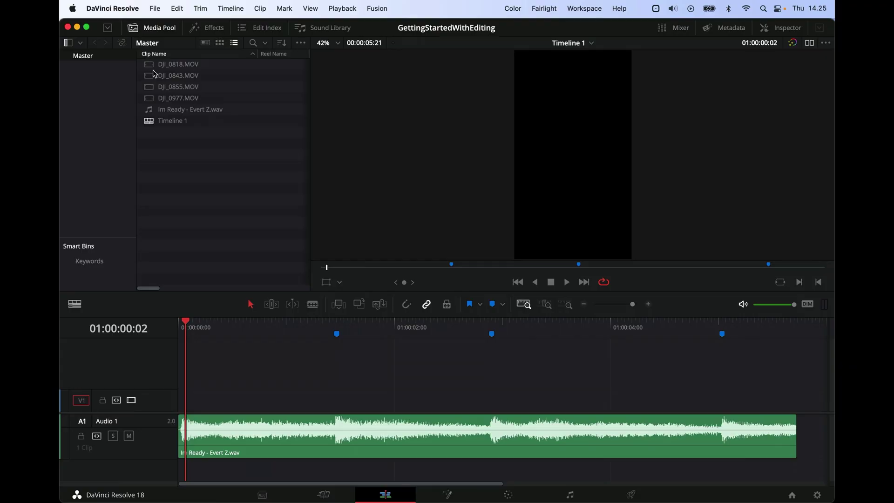
# Open DJI_0818.MOV in the viewer and set its Zoom to 3.300 so it fills the vertical frame
pyautogui.doubleClick(150, 67)
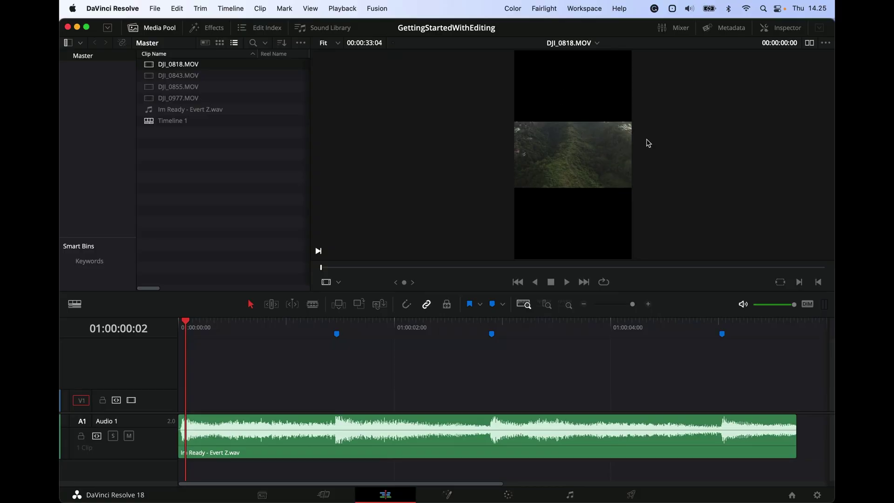
pyautogui.click(782, 31)
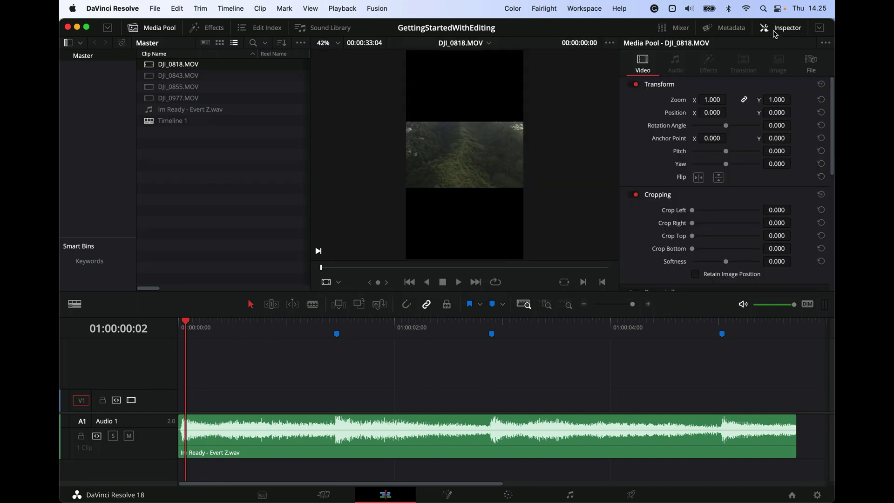
pyautogui.moveTo(707, 101); pyautogui.dragTo(822, 85)
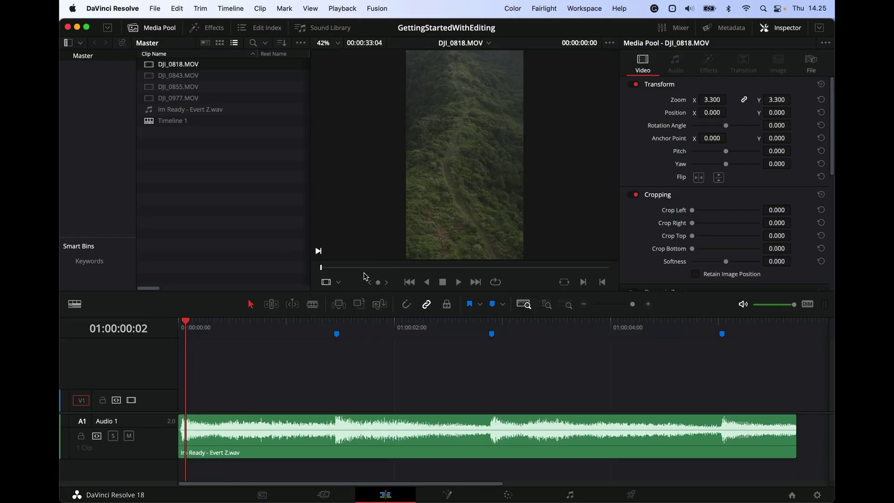
# Mark a range of about 00:00:04:18 in DJI_0818.MOV ending at 00:00:09:10, and place it on V1 at the timeline's start
pyautogui.moveTo(365, 268); pyautogui.dragTo(402, 270)
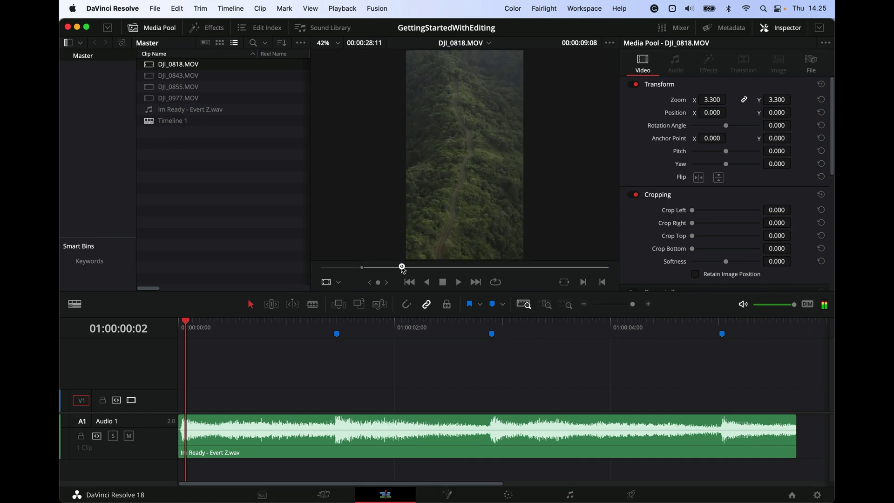
pyautogui.press('o')
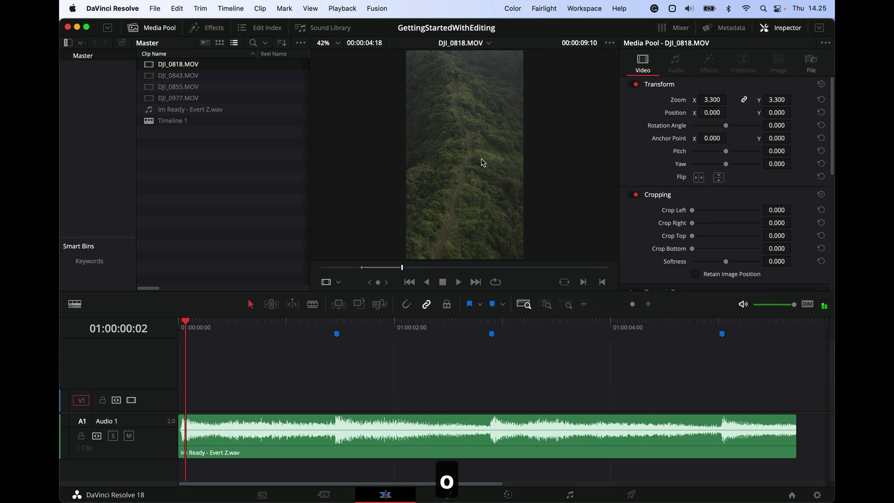
pyautogui.moveTo(482, 161); pyautogui.dragTo(340, 395)
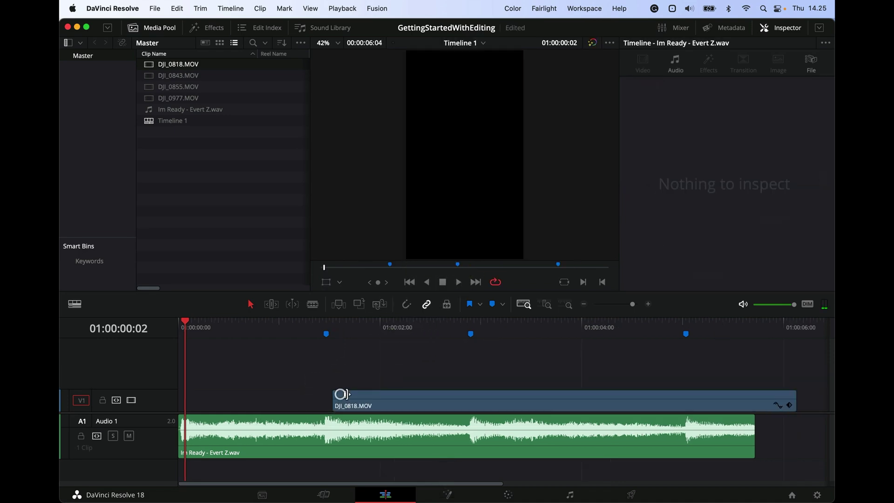
pyautogui.moveTo(430, 400); pyautogui.dragTo(264, 406)
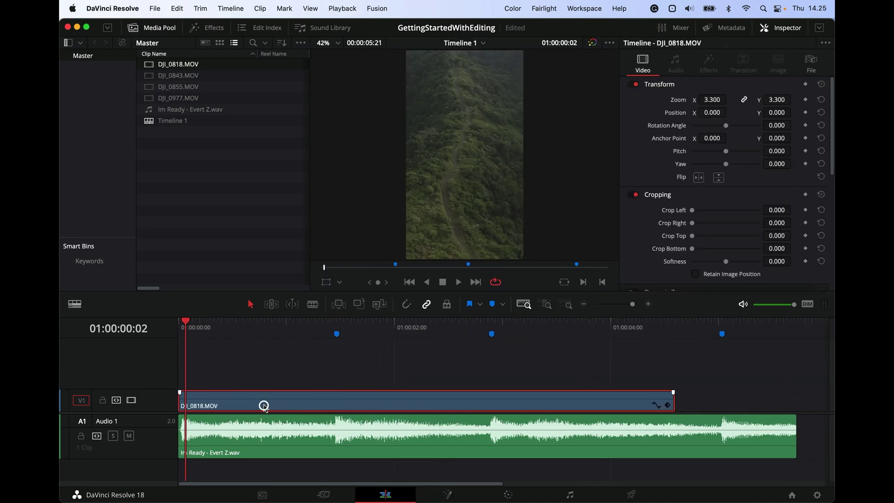
pyautogui.click(688, 389)
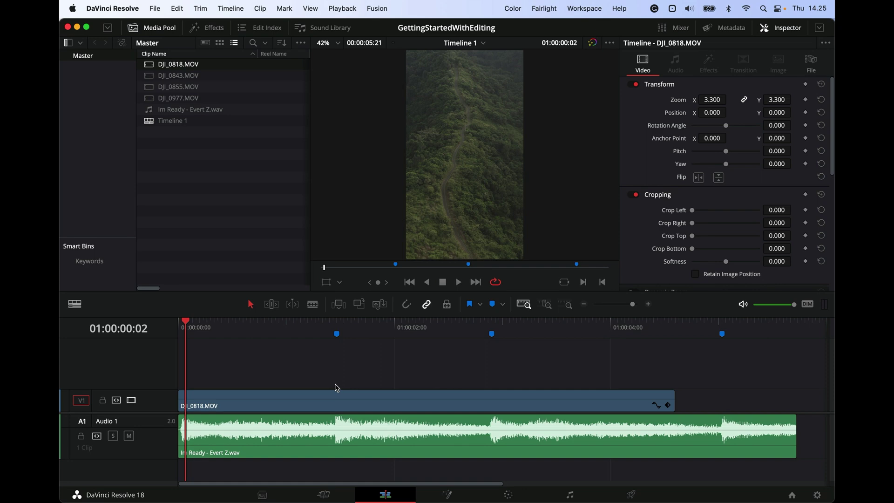
# Trim the end of the DJI_0818.MOV clip on V1 back to the first marker at 01:00:01:14, using snapping
pyautogui.click(337, 332)
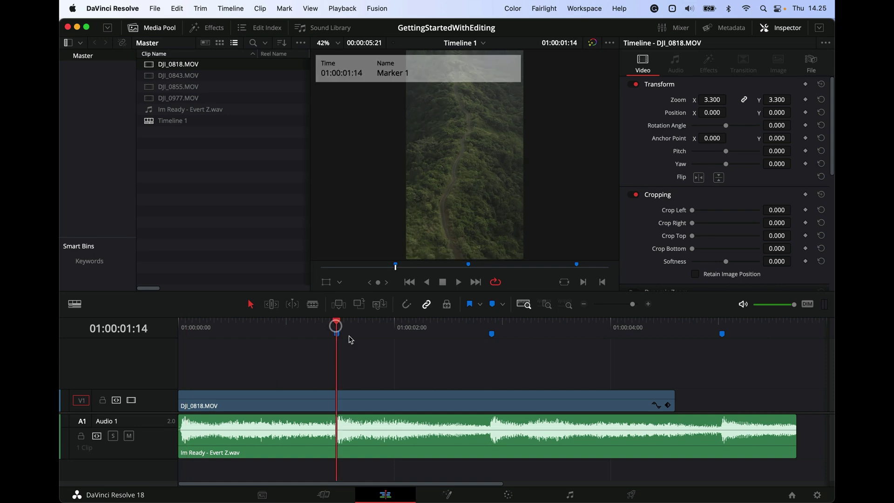
pyautogui.click(263, 325)
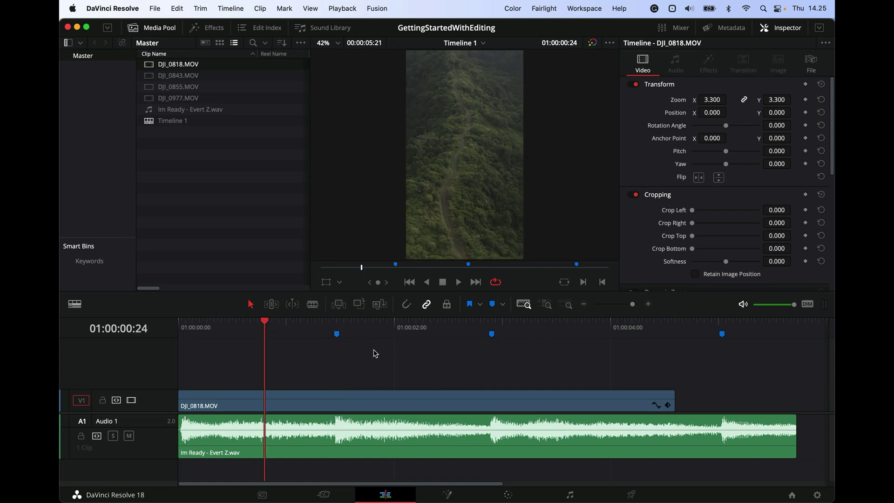
pyautogui.click(390, 396)
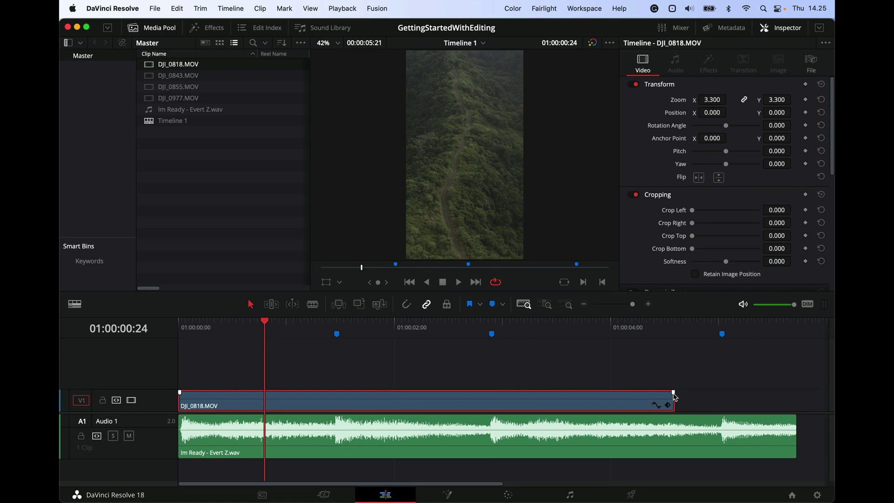
pyautogui.moveTo(676, 401); pyautogui.dragTo(381, 387)
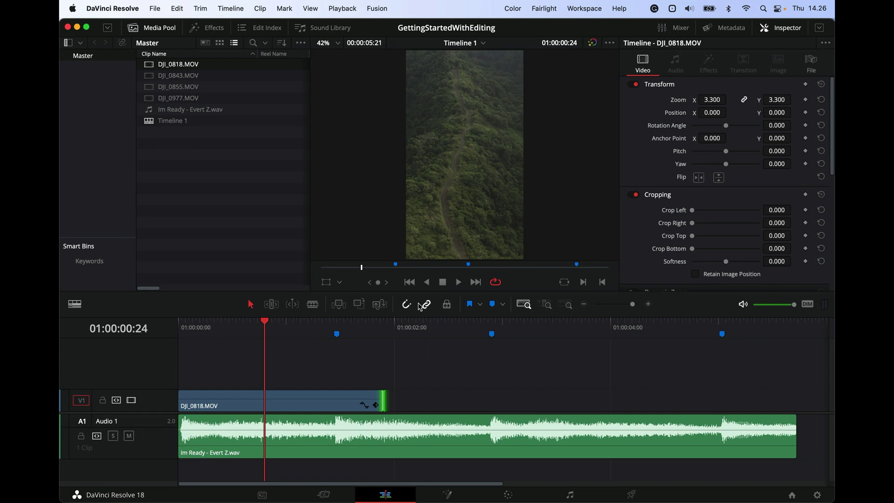
pyautogui.moveTo(382, 401); pyautogui.dragTo(338, 397)
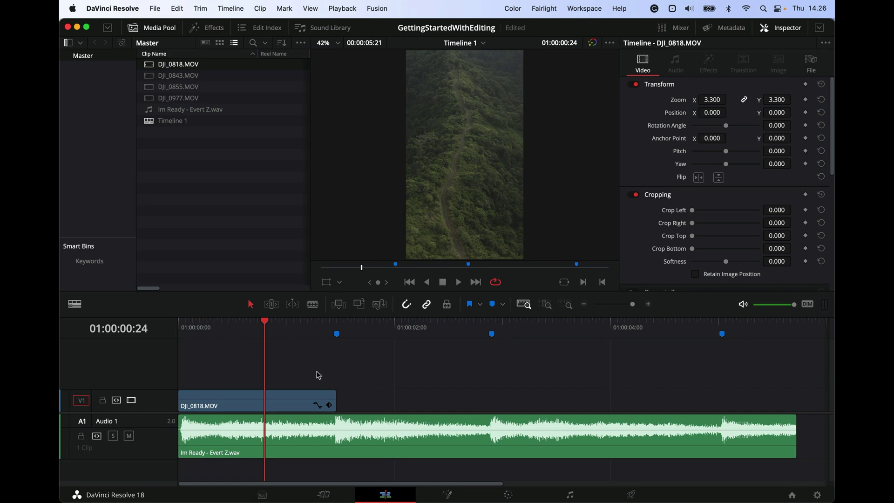
# Set the Zoom of DJI_0843.MOV in the media pool to 3.300 and show the clip in the viewer
pyautogui.click(154, 76)
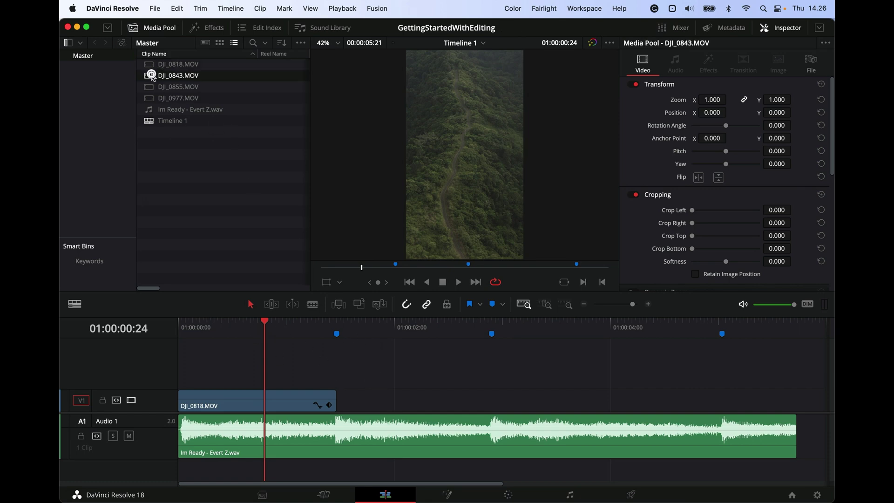
pyautogui.moveTo(712, 102); pyautogui.dragTo(822, 87)
pyautogui.moveTo(447, 250); pyautogui.dragTo(449, 248)
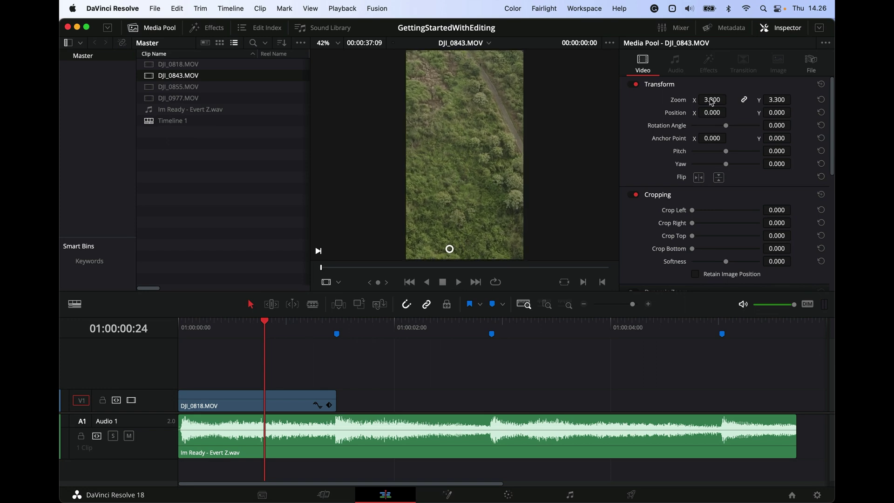
# Mark in and out points in DJI_0843.MOV for a range of about 00:00:04:28 ending at 00:00:26:13
pyautogui.moveTo(347, 268); pyautogui.dragTo(525, 248)
pyautogui.press('i')
pyautogui.press('o')
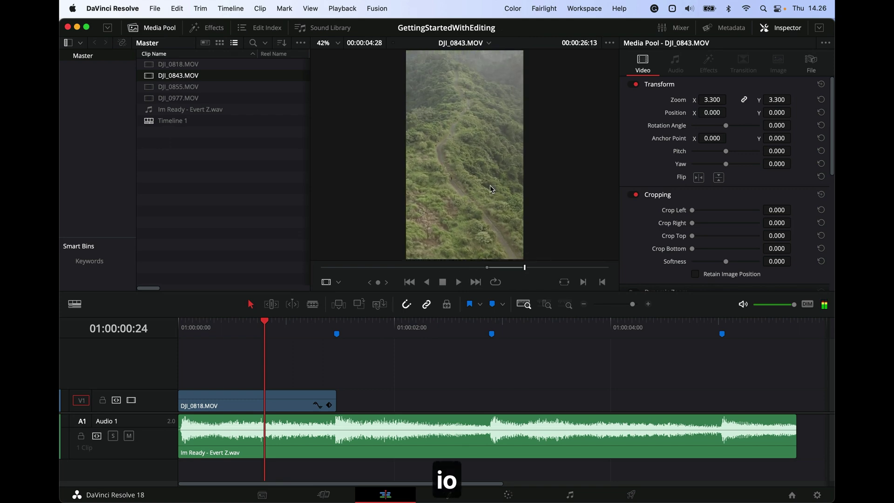
# Place the marked DJI_0843.MOV range on V1 at the second marker and trim its end back to the third marker
pyautogui.moveTo(466, 139); pyautogui.dragTo(400, 390)
pyautogui.moveTo(453, 384); pyautogui.dragTo(522, 396)
pyautogui.moveTo(795, 403); pyautogui.dragTo(570, 391)
pyautogui.click(555, 367)
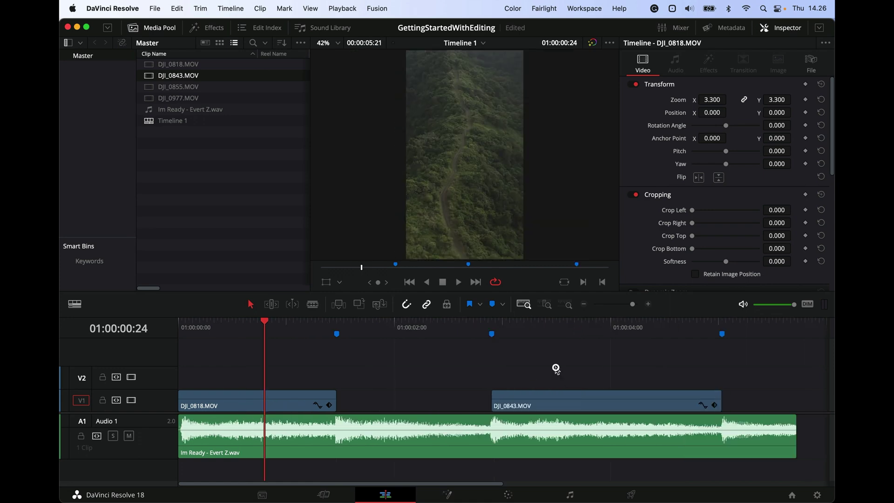
# Set DJI_0855.MOV in the media pool to Zoom 3.300 and Position X 100.000
pyautogui.click(146, 88)
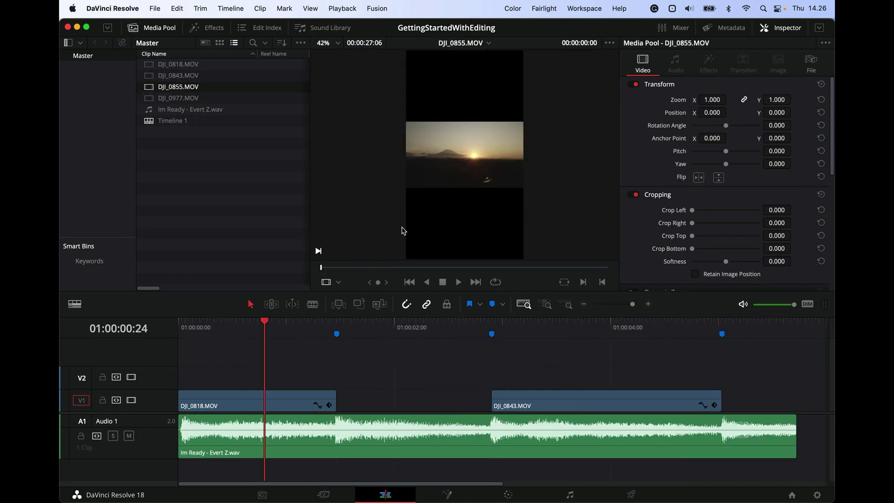
pyautogui.moveTo(710, 96); pyautogui.dragTo(824, 89)
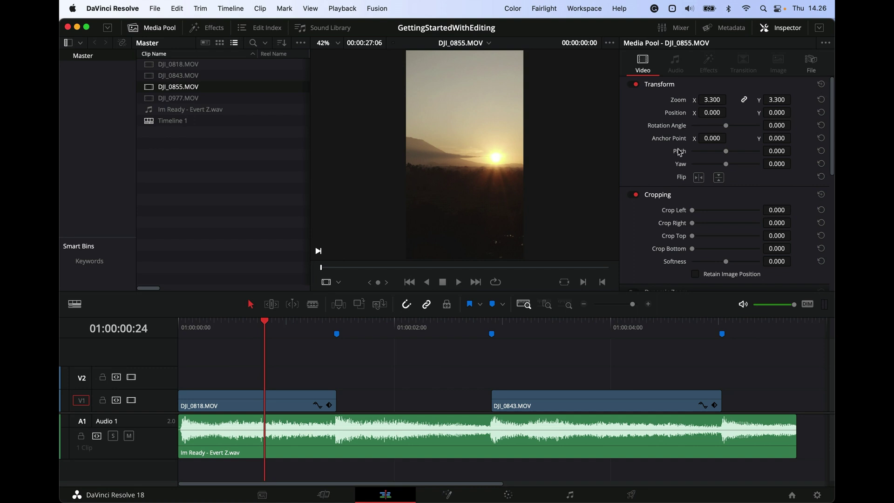
pyautogui.moveTo(718, 112); pyautogui.dragTo(755, 106)
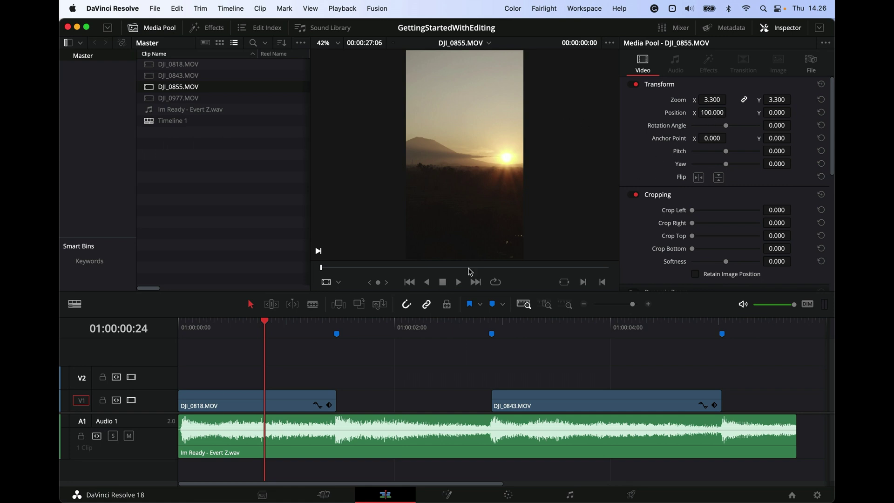
# Mark a range in DJI_0855.MOV and place it on V1 between the first and second markers, trimmed to fill the gap
pyautogui.moveTo(379, 273); pyautogui.dragTo(483, 257)
pyautogui.press('i')
pyautogui.press('o')
pyautogui.moveTo(487, 223); pyautogui.dragTo(403, 382)
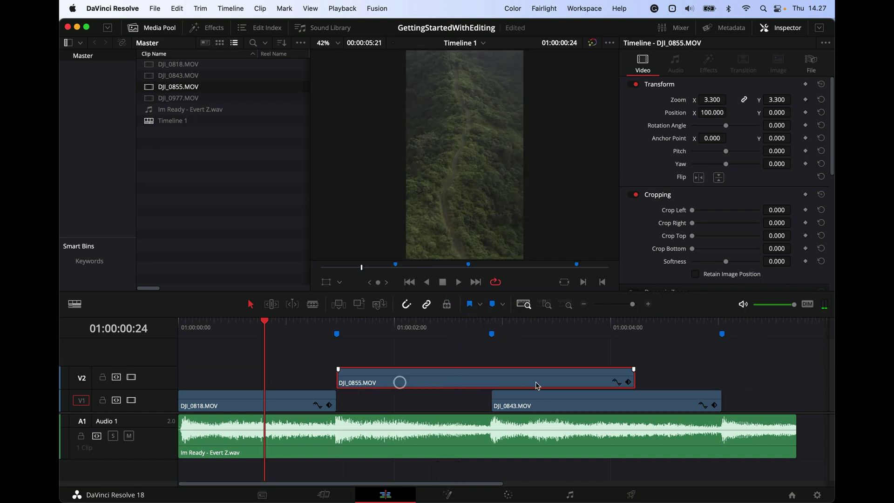
pyautogui.moveTo(636, 377); pyautogui.dragTo(454, 402)
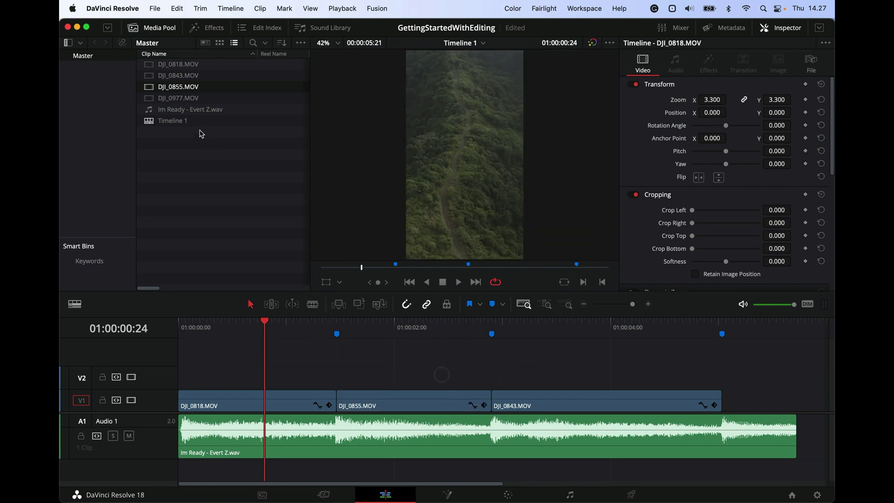
# Set DJI_0977.MOV in the media pool to Zoom 3.300 and Position X -278.000
pyautogui.click(145, 97)
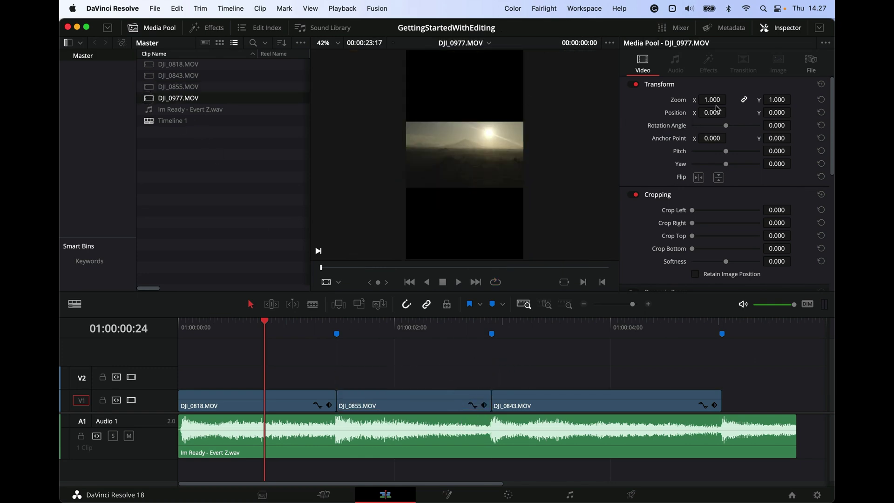
pyautogui.moveTo(710, 100); pyautogui.dragTo(818, 87)
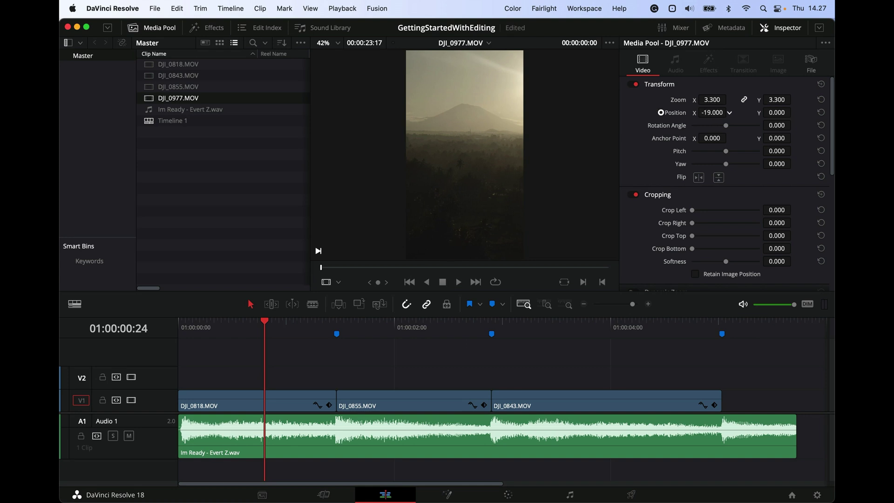
pyautogui.moveTo(674, 112); pyautogui.dragTo(557, 111)
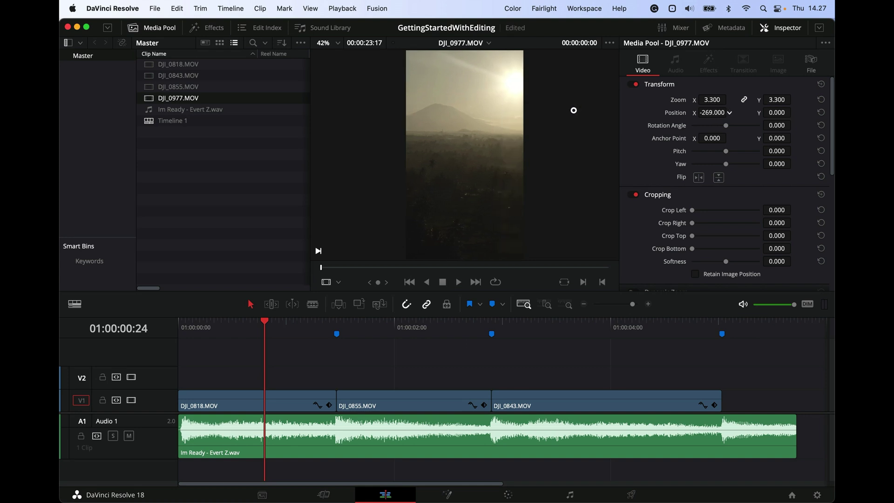
# Mark a range in DJI_0977.MOV and place it on V2 from the third marker, trimmed close to the song's end
pyautogui.moveTo(355, 271)
pyautogui.mouseDown()
pyautogui.moveTo(457, 262)
pyautogui.moveTo(534, 293)
pyautogui.moveTo(563, 375)
pyautogui.moveTo(763, 371)
pyautogui.moveTo(637, 374)
pyautogui.mouseUp()
pyautogui.press('i')
pyautogui.press('o')
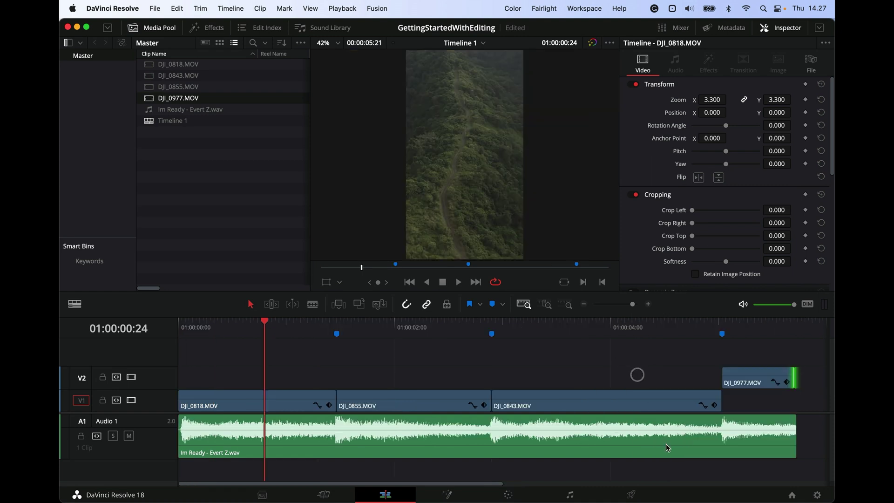
# Trim the end of the song on A1 to line up exactly with the end of DJI_0977.MOV
pyautogui.click(571, 306)
pyautogui.hscroll(15, 720, 344)
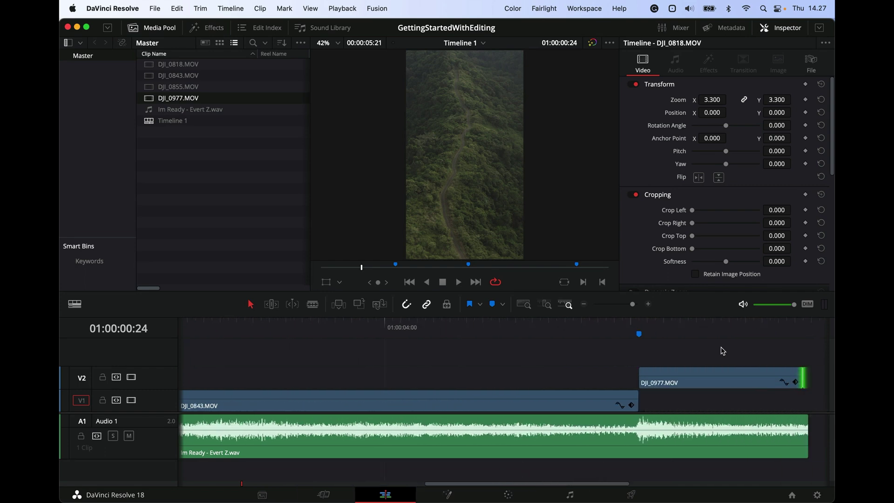
pyautogui.hscroll(10, 722, 351)
pyautogui.click(408, 326)
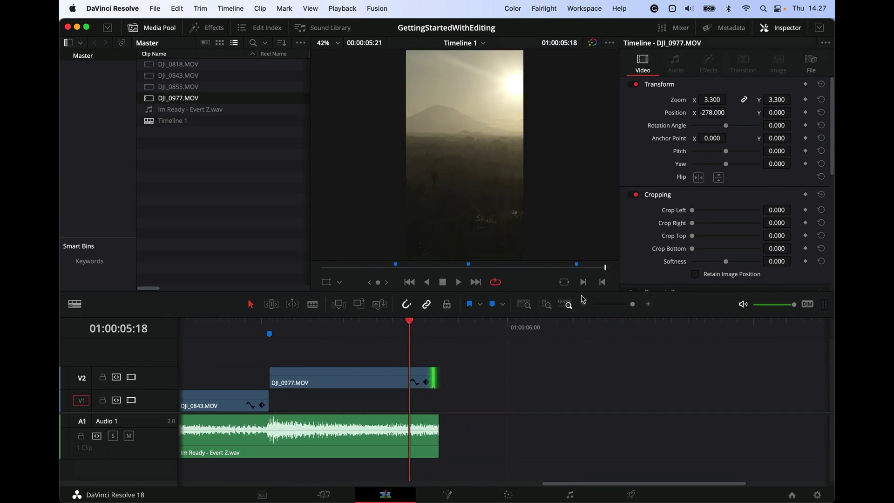
pyautogui.click(648, 304)
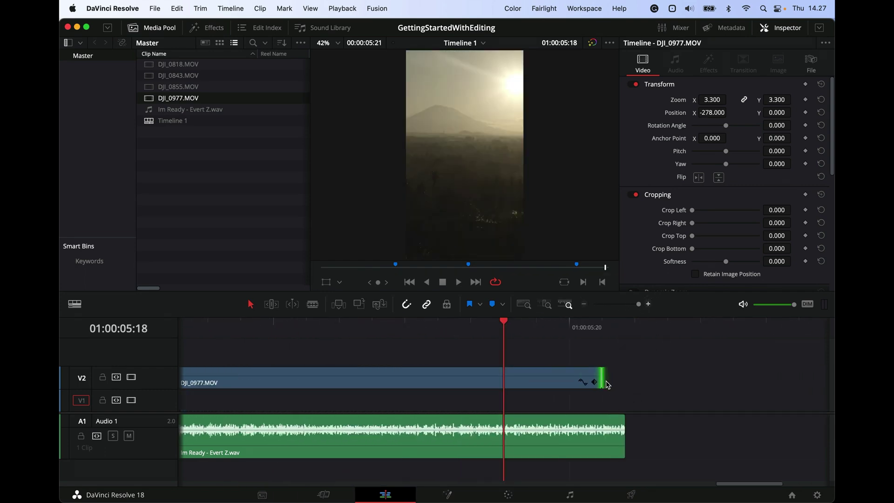
pyautogui.moveTo(601, 374)
pyautogui.mouseDown()
pyautogui.moveTo(643, 372)
pyautogui.moveTo(612, 374)
pyautogui.mouseUp()
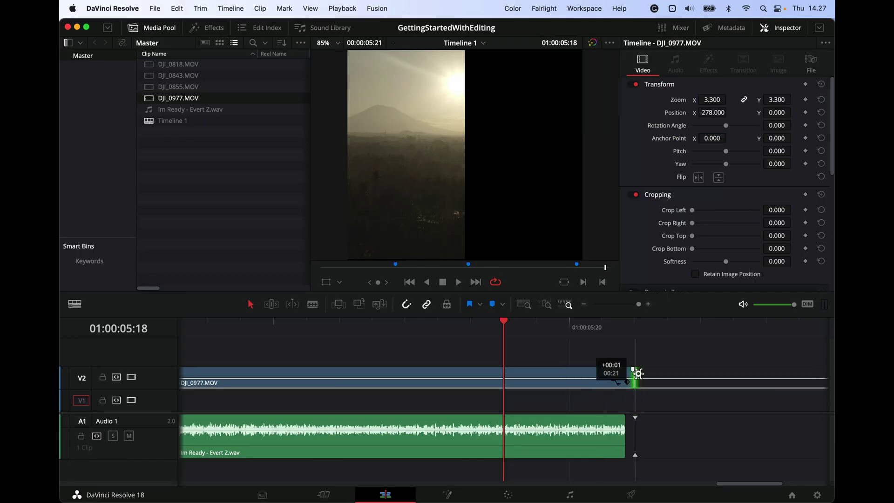
pyautogui.moveTo(637, 374)
pyautogui.mouseDown()
pyautogui.moveTo(622, 374)
pyautogui.moveTo(645, 373)
pyautogui.moveTo(631, 375)
pyautogui.mouseUp()
pyautogui.moveTo(626, 440); pyautogui.dragTo(612, 435)
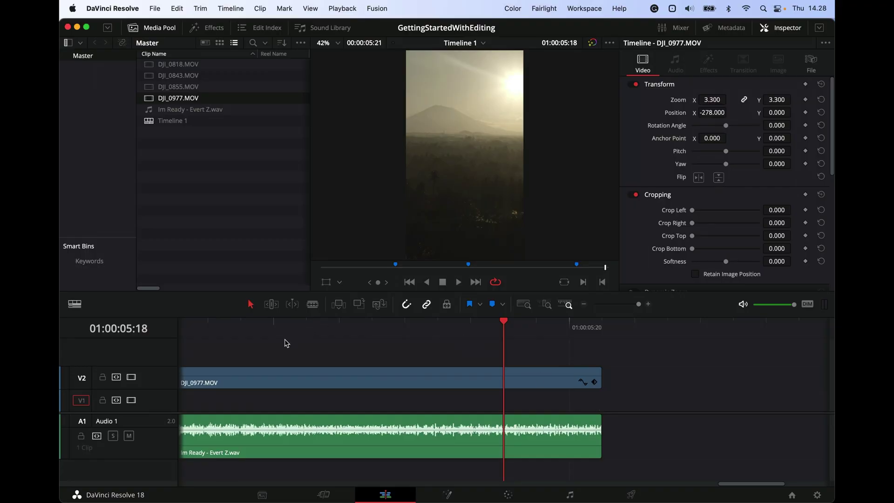
# Move the DJI_0977.MOV clip from V2 down to V1 after DJI_0843.MOV and play the timeline to check the loop
pyautogui.click(523, 304)
pyautogui.moveTo(742, 379); pyautogui.dragTo(742, 396)
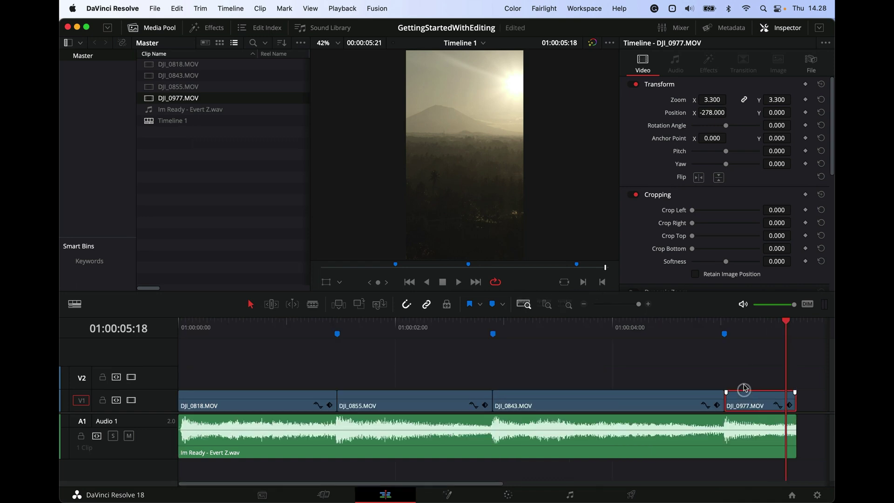
pyautogui.click(674, 328)
pyautogui.press('space')
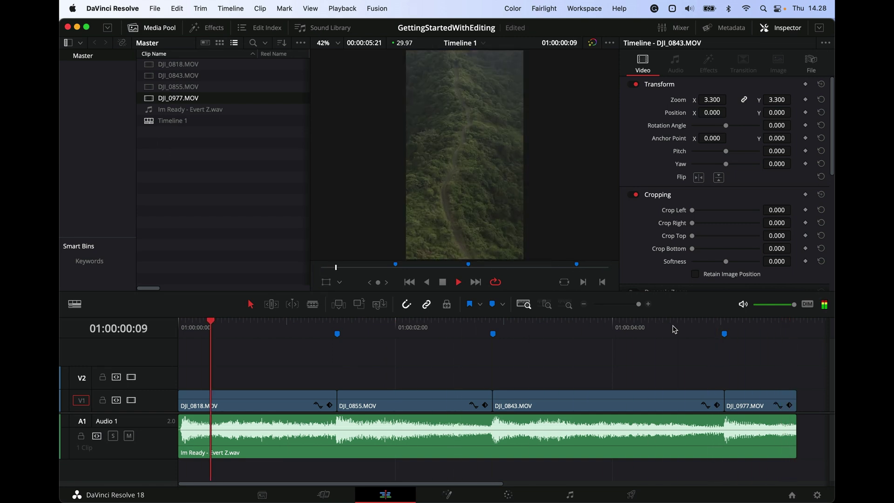
# Save the project and open the Color page with the playhead at the timeline's start
pyautogui.press('super+s')
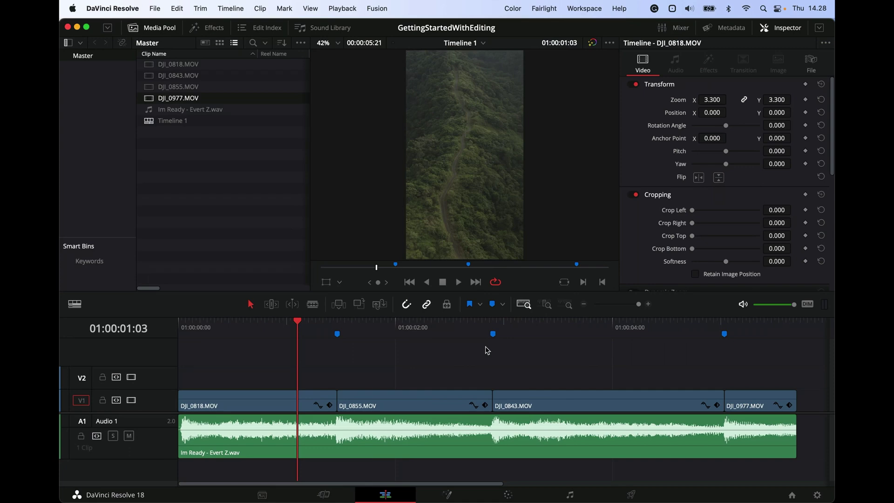
pyautogui.moveTo(235, 327); pyautogui.dragTo(126, 324)
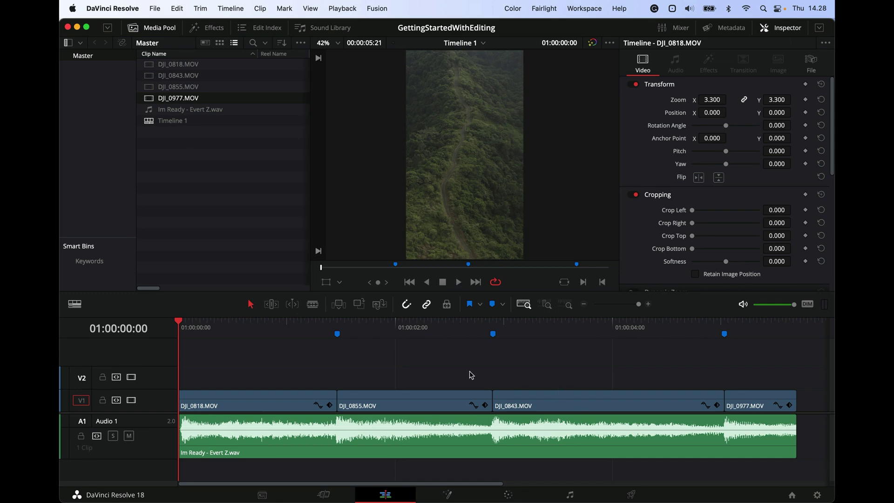
pyautogui.click(514, 496)
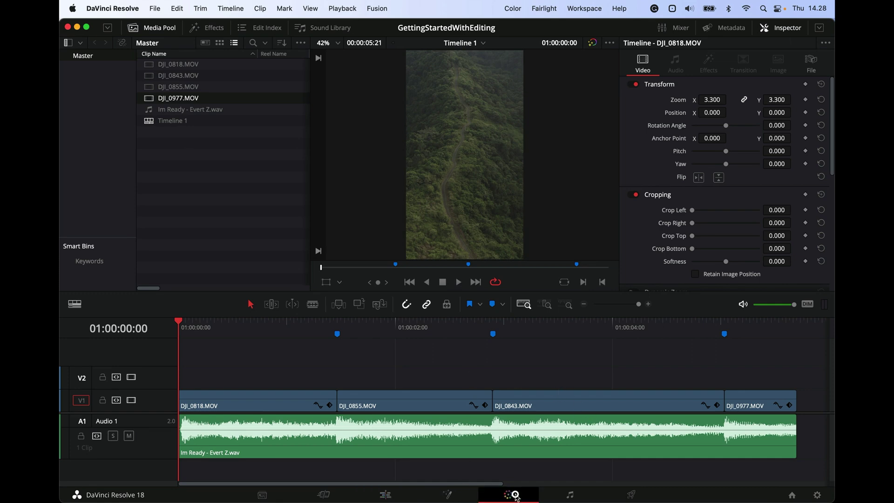
# Move node 01 of the first clip close to the source input and add three serial nodes after it
pyautogui.moveTo(634, 126); pyautogui.dragTo(602, 164)
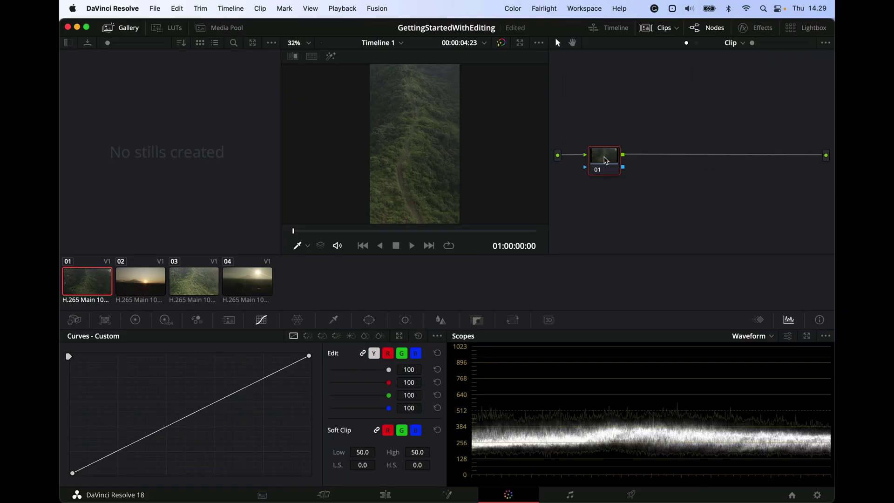
pyautogui.click(603, 158)
pyautogui.moveTo(604, 161); pyautogui.dragTo(600, 162)
pyautogui.rightClick(600, 162)
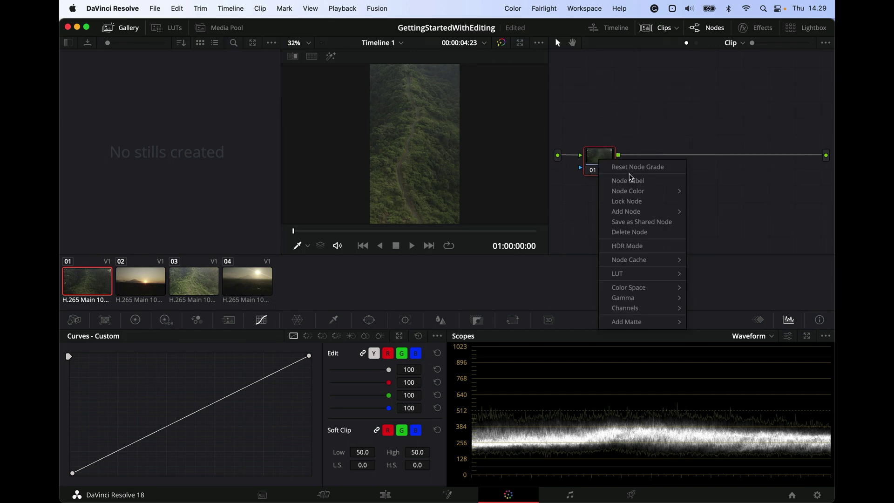
pyautogui.moveTo(643, 212)
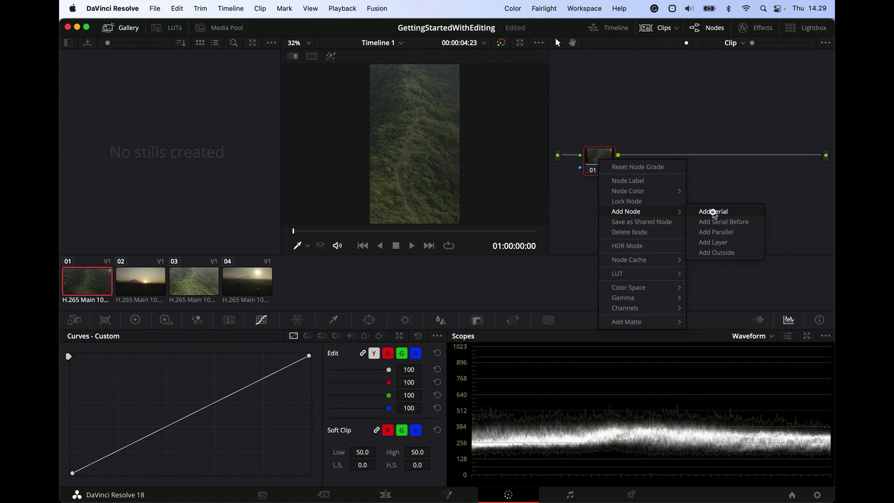
pyautogui.click(713, 213)
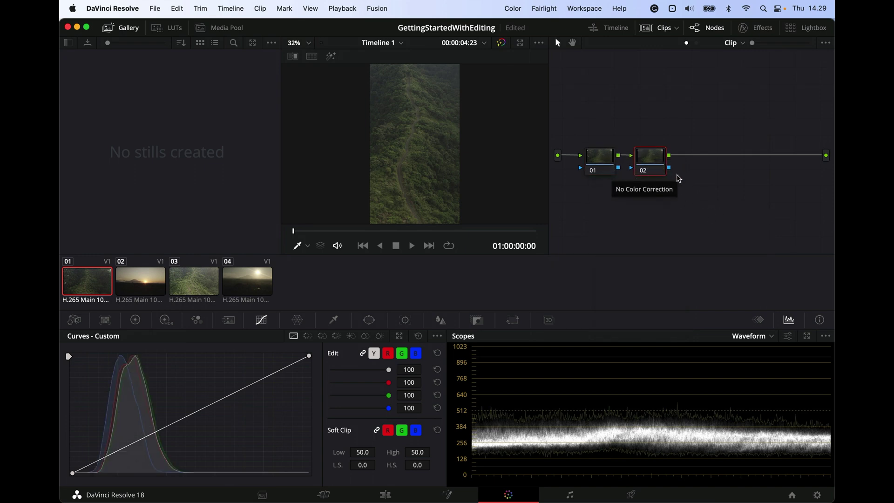
pyautogui.hotkey('alt', 's')
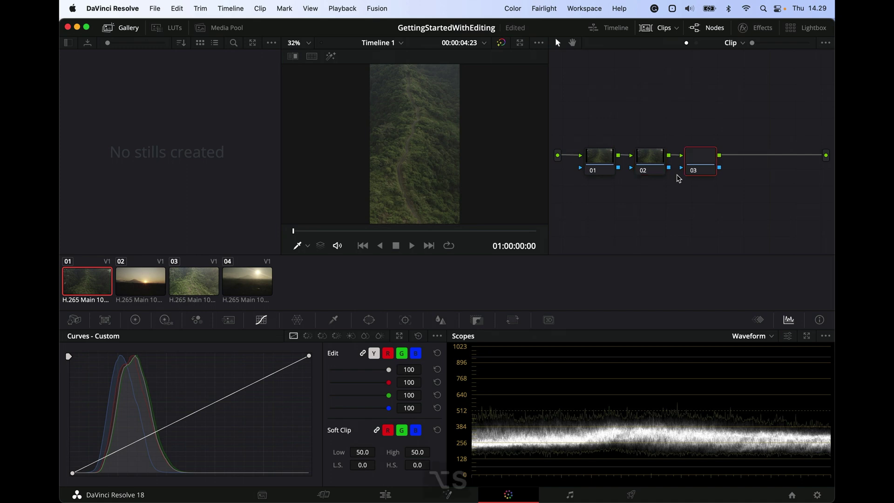
pyautogui.hotkey('alt', 's')
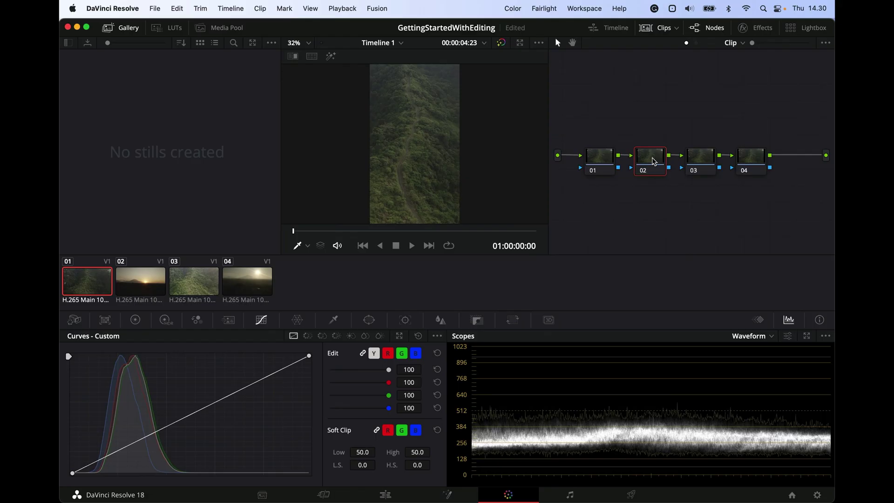
# Grade node 02 with the primary color wheels: Offset 49.15, Lift -0.10, Gain 1.41 and Gamma -0.03
pyautogui.click(133, 322)
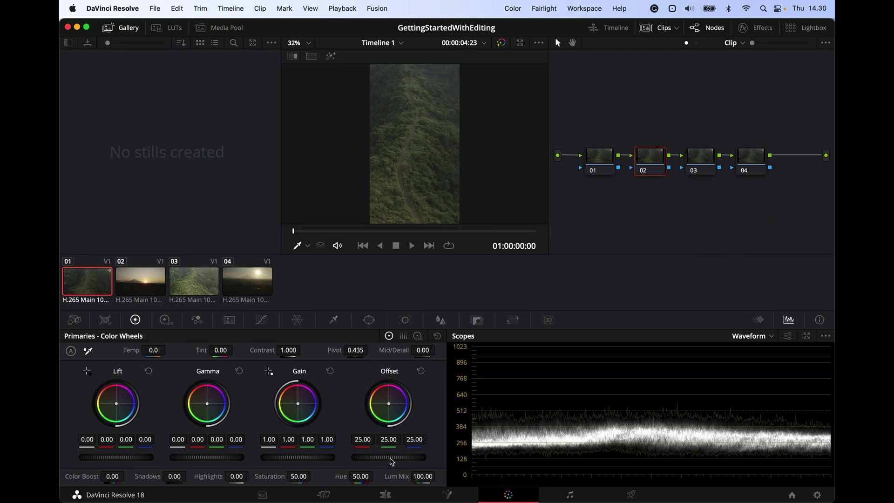
pyautogui.moveTo(386, 457); pyautogui.dragTo(415, 460)
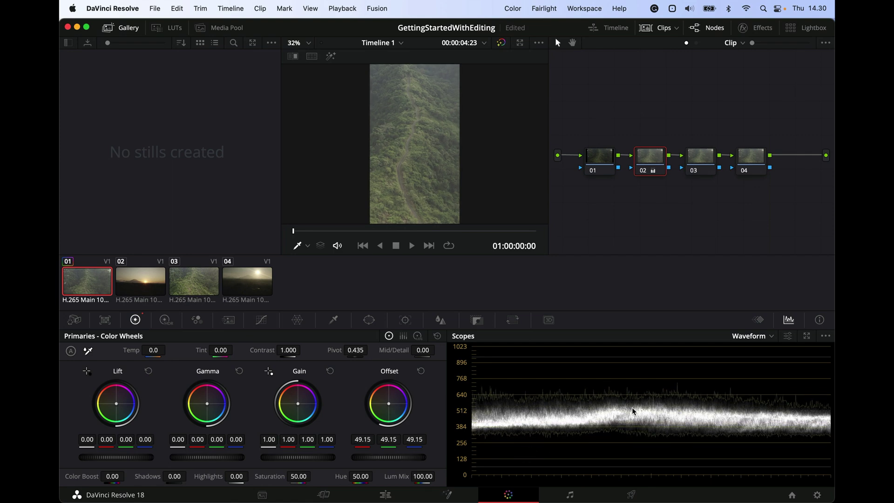
pyautogui.moveTo(115, 457); pyautogui.dragTo(80, 461)
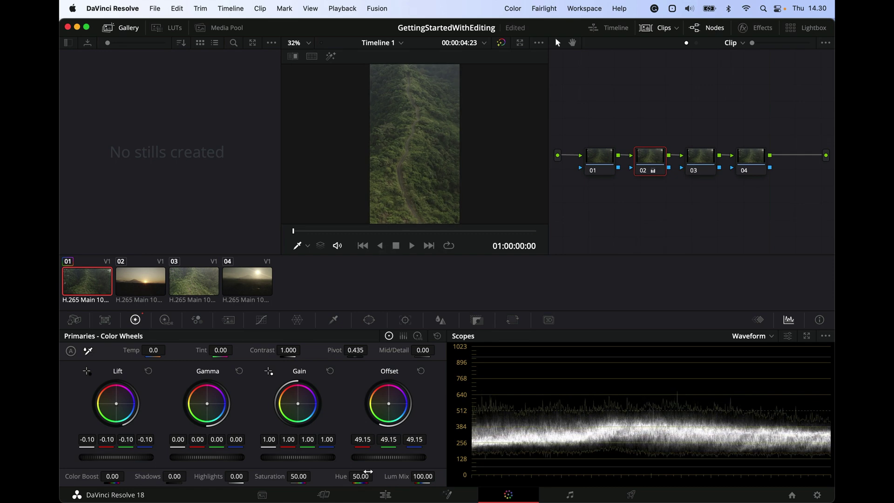
pyautogui.moveTo(295, 460); pyautogui.dragTo(475, 446)
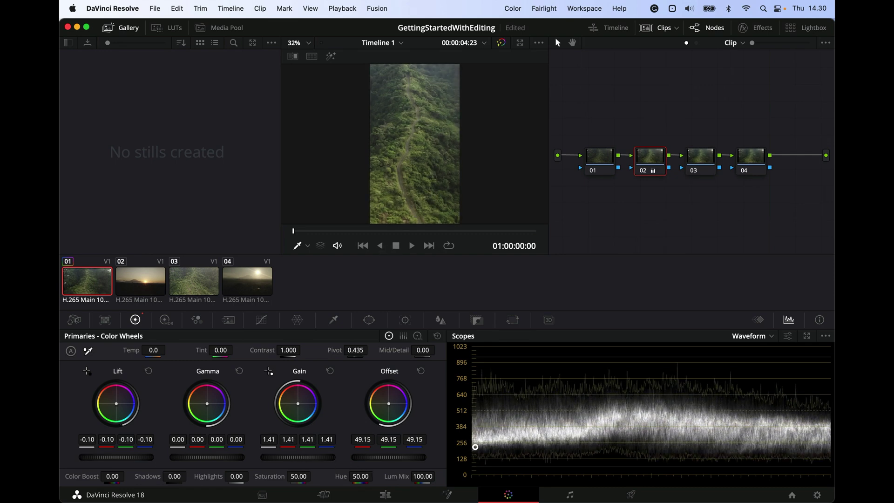
pyautogui.moveTo(214, 457); pyautogui.dragTo(133, 459)
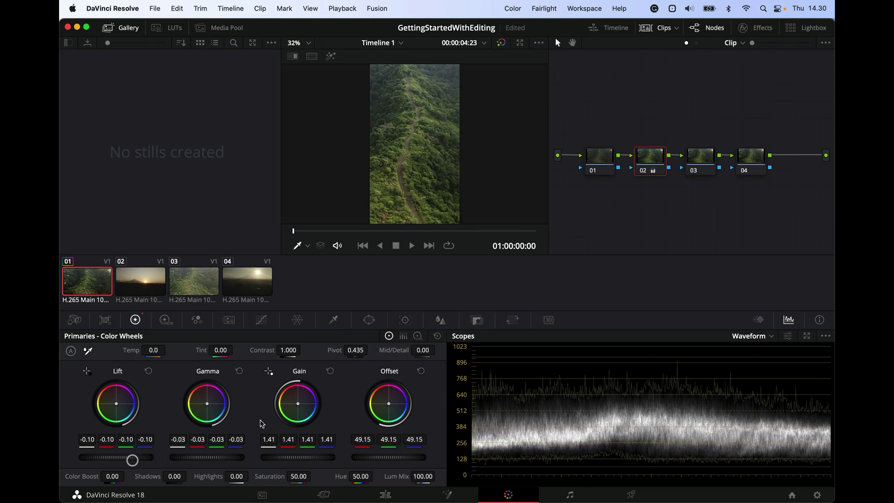
# Toggle node 02 off and on repeatedly to compare the image with and without its correction
pyautogui.press('super+d')
pyautogui.press('super+d')
pyautogui.press('super+d')
pyautogui.press('super+d')
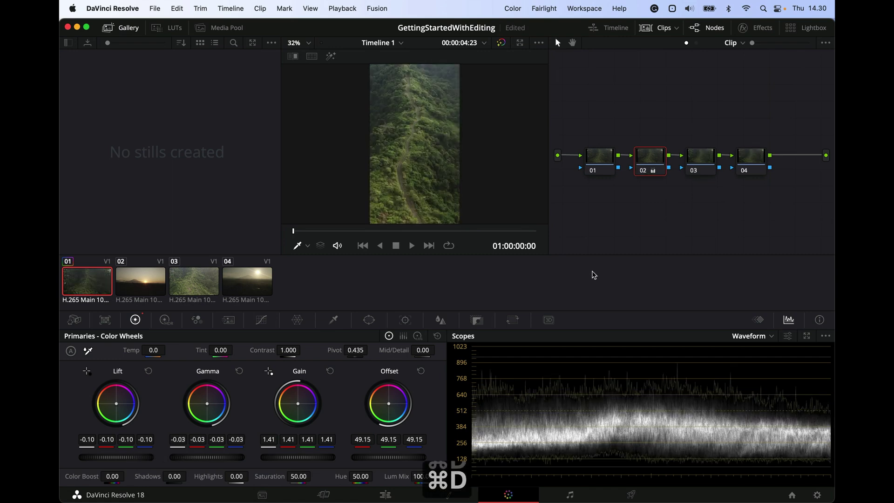
pyautogui.press('super+d')
pyautogui.press('super+d')
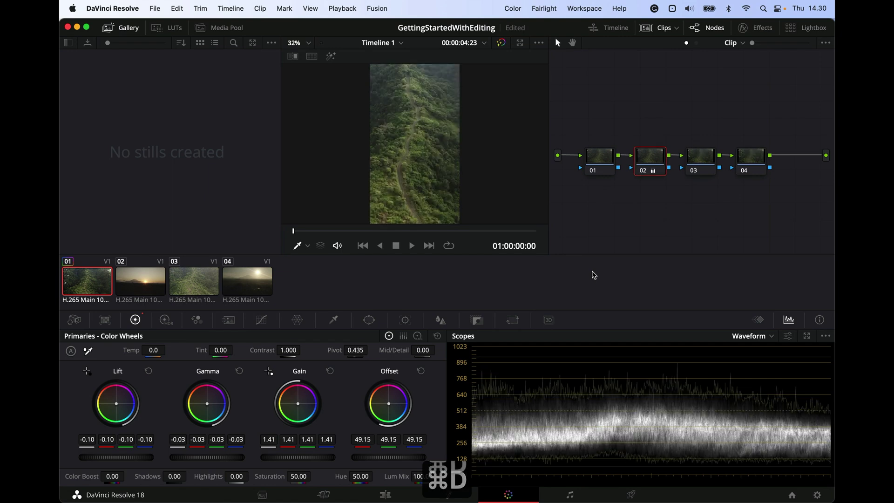
# View the custom curves of nodes 02 and 03 and the primary and log color wheels of node 02
pyautogui.click(705, 158)
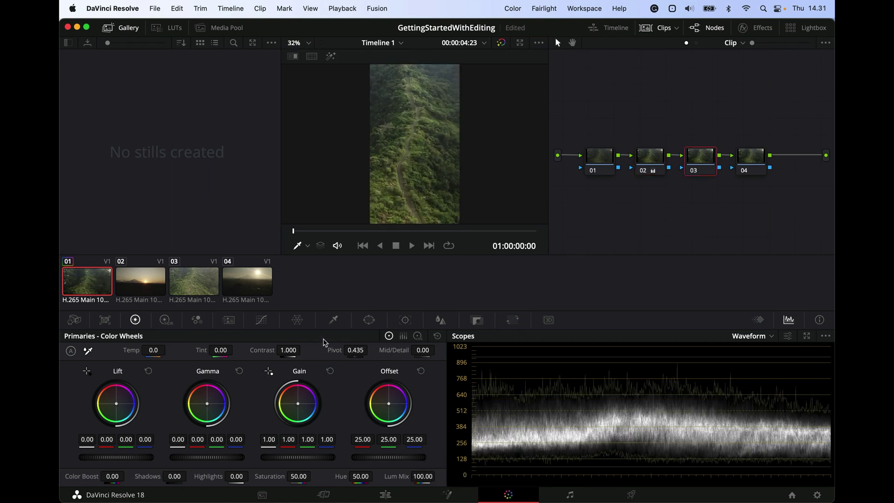
pyautogui.click(261, 322)
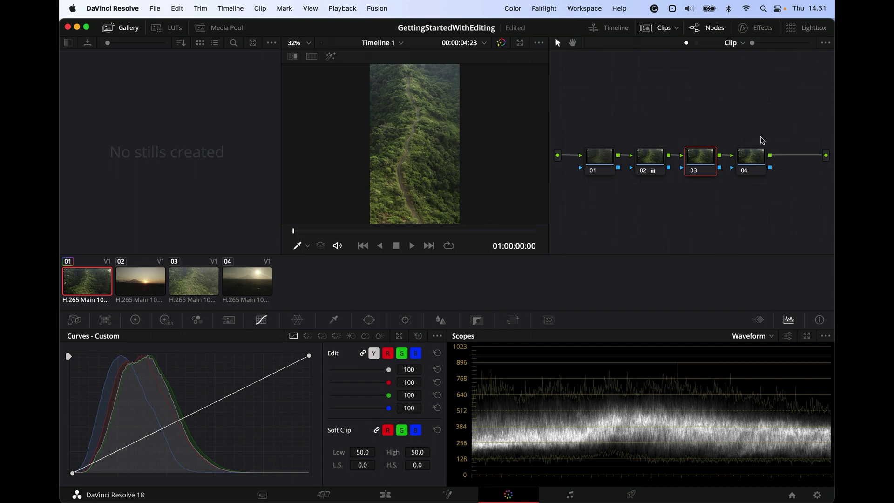
pyautogui.click(651, 166)
pyautogui.click(138, 320)
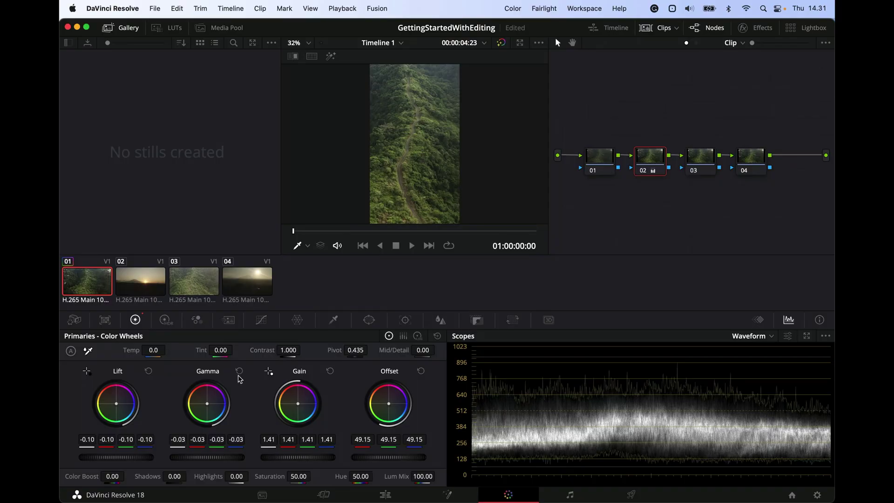
pyautogui.click(419, 336)
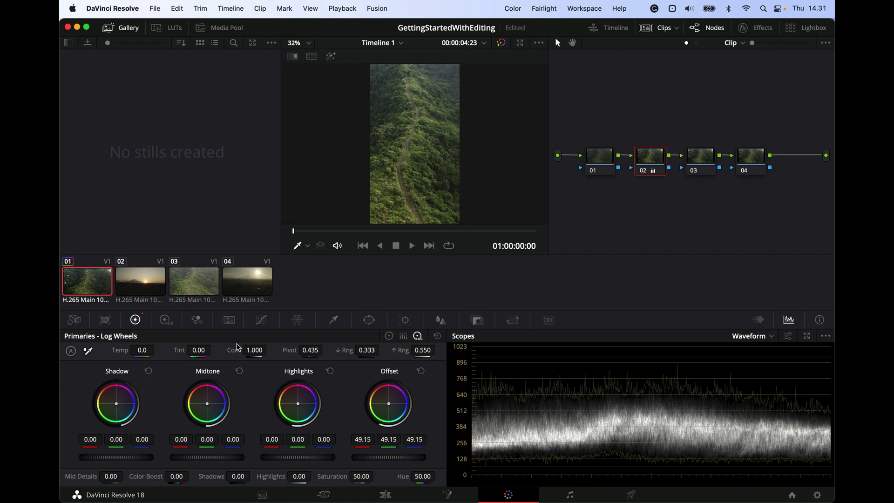
pyautogui.click(389, 336)
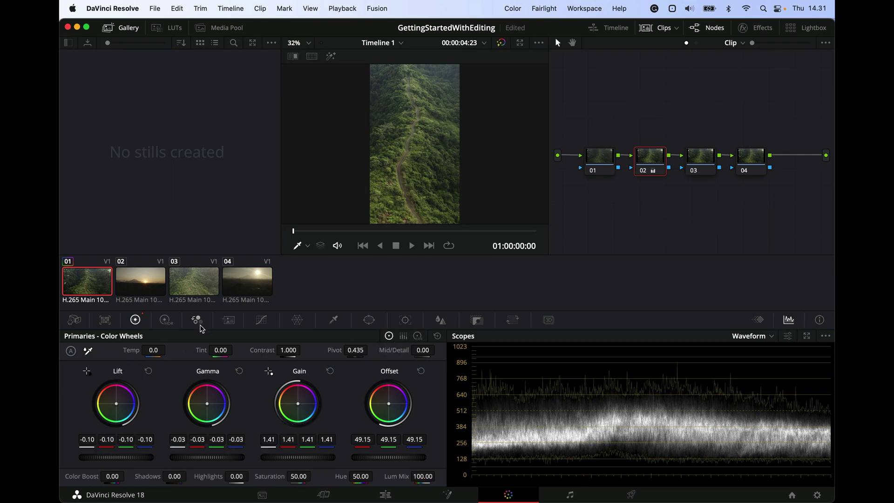
pyautogui.click(261, 320)
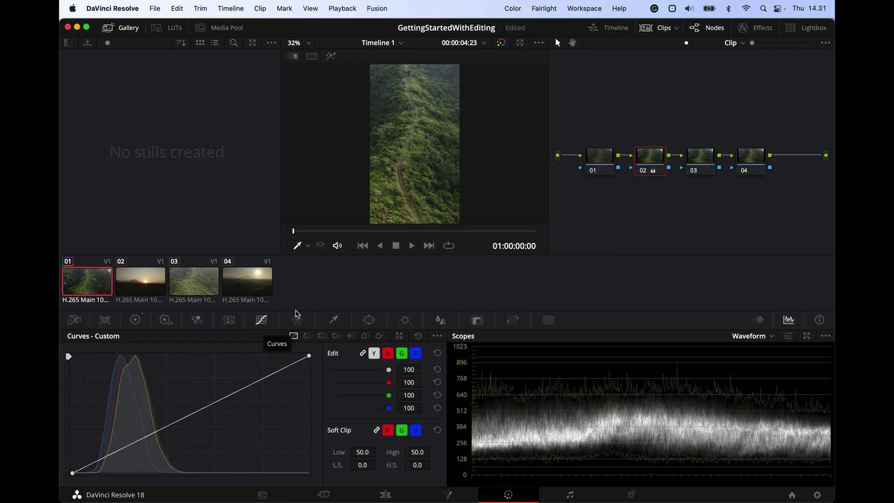
# Shape a three-point S-curve on node 03 of the first clip: lower the shadows and raise the midtones and highlights
pyautogui.click(702, 160)
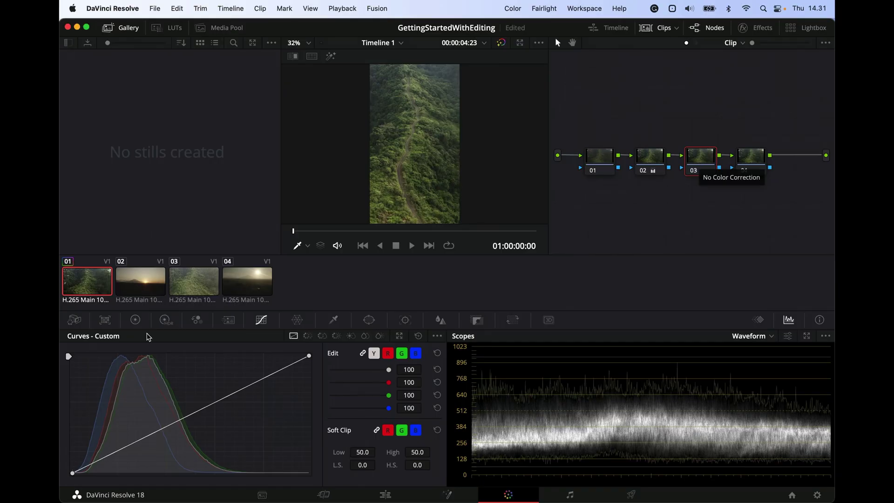
pyautogui.moveTo(140, 442); pyautogui.dragTo(142, 448)
pyautogui.moveTo(240, 399); pyautogui.dragTo(238, 386)
pyautogui.moveTo(192, 418); pyautogui.dragTo(189, 416)
# Toggle node 03 off and on repeatedly, also in the full-screen viewer, to compare the image with and without its curve
pyautogui.press('super+d')
pyautogui.press('super+d')
pyautogui.press('super+d')
pyautogui.press('super+d')
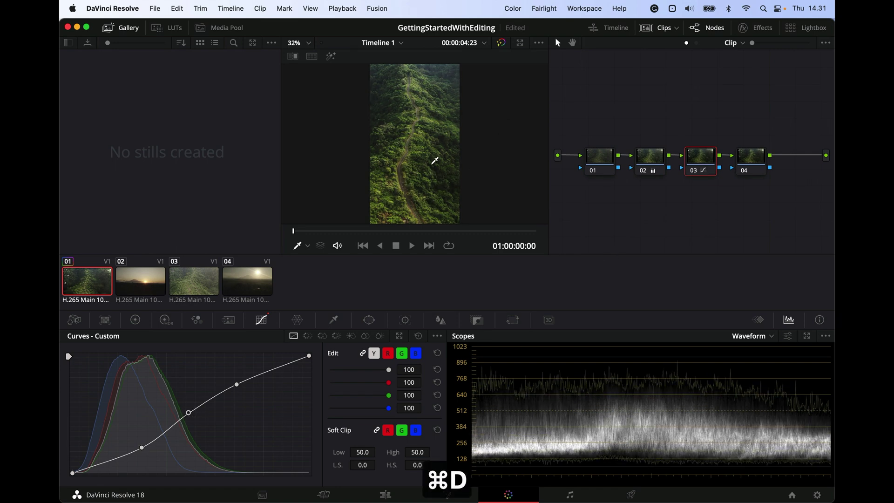
pyautogui.press('super+d')
pyautogui.press('super+d')
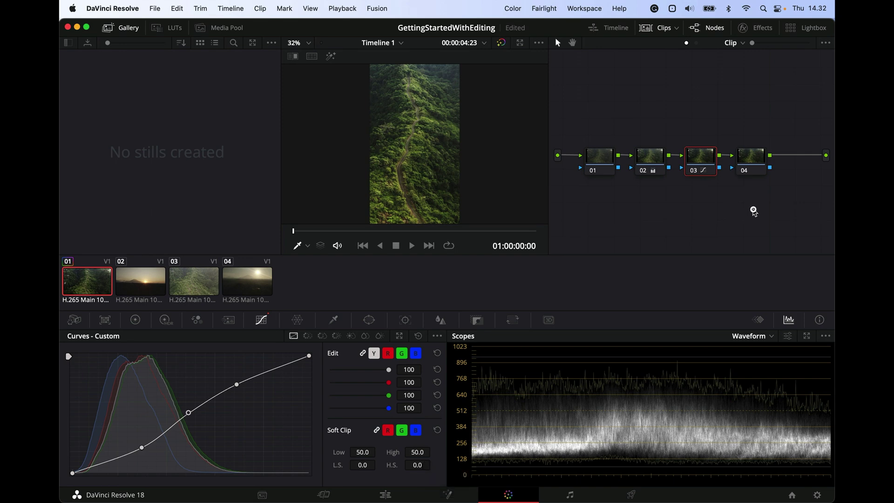
pyautogui.press('super+f')
pyautogui.press('super+d')
pyautogui.press('super+d')
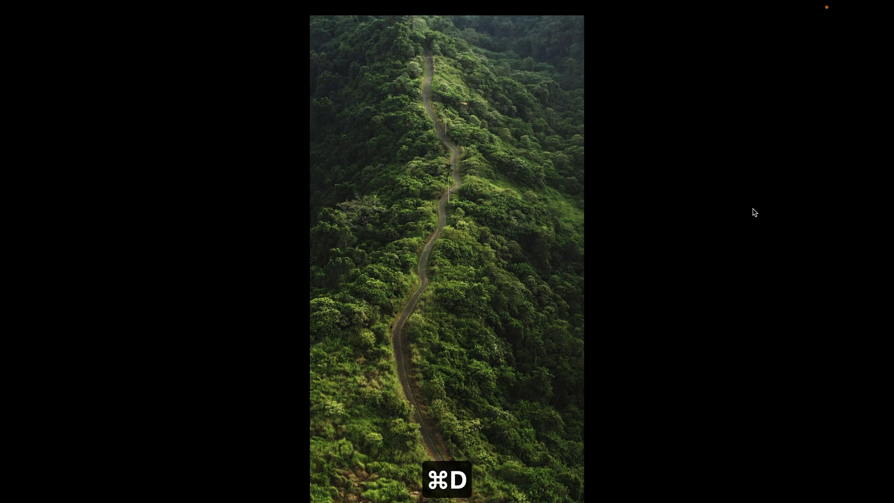
pyautogui.press('super+f')
# Try to copy nodes 02 to 04 of the first clip into the second clip's node graph, with its node 01 beside the source input
pyautogui.moveTo(768, 207); pyautogui.dragTo(645, 139)
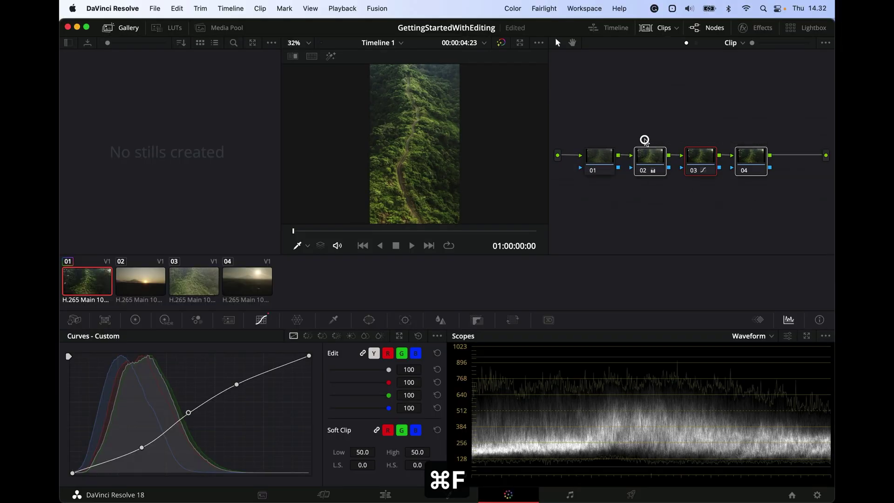
pyautogui.press('super+c')
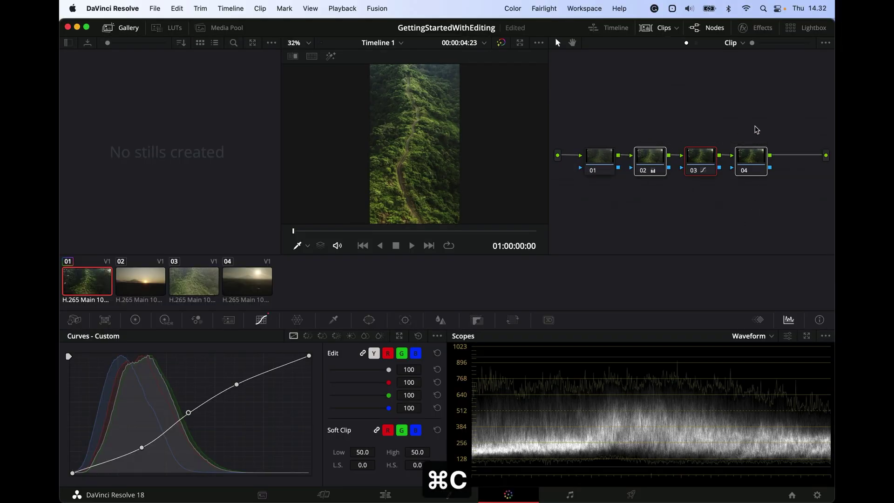
pyautogui.click(139, 281)
pyautogui.moveTo(634, 119); pyautogui.dragTo(596, 157)
pyautogui.press('super+v')
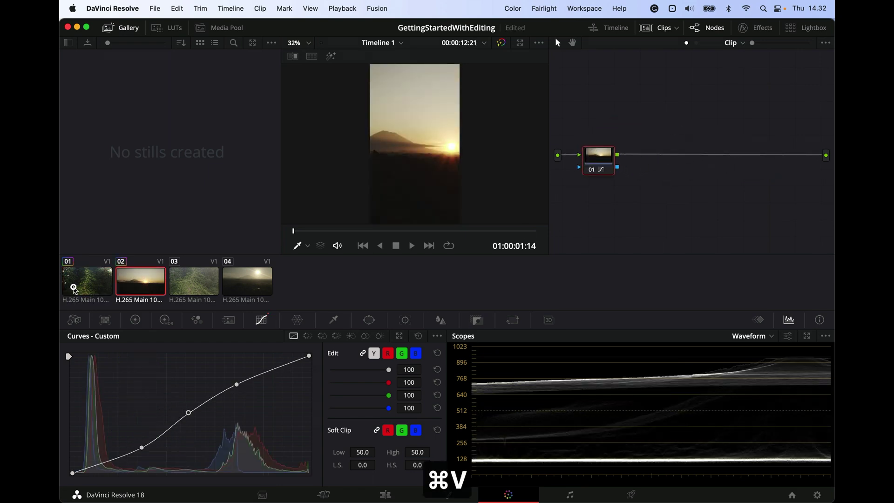
# Copy the first clip's complete grade onto the second clip
pyautogui.click(73, 289)
pyautogui.press('super+c')
pyautogui.click(135, 288)
pyautogui.press('super+v')
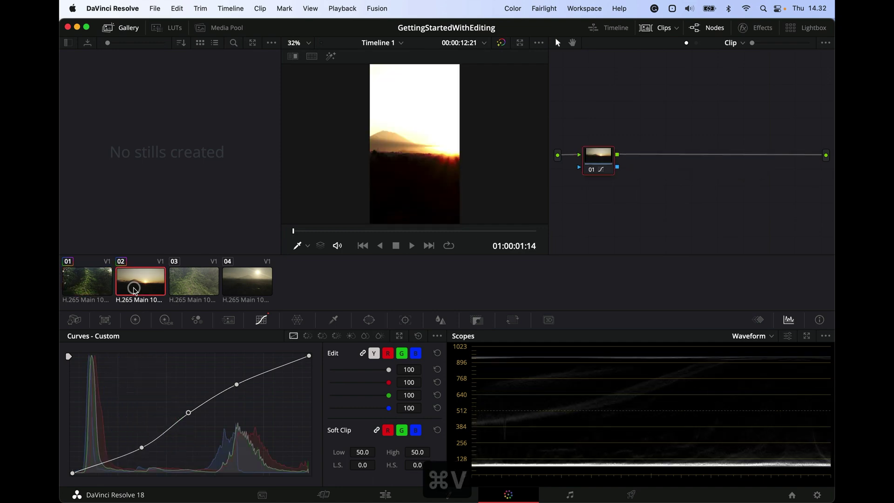
# Copy the first clip's grade again, check the second clip's node graph, and paste the grade onto the third and fourth clips
pyautogui.click(89, 285)
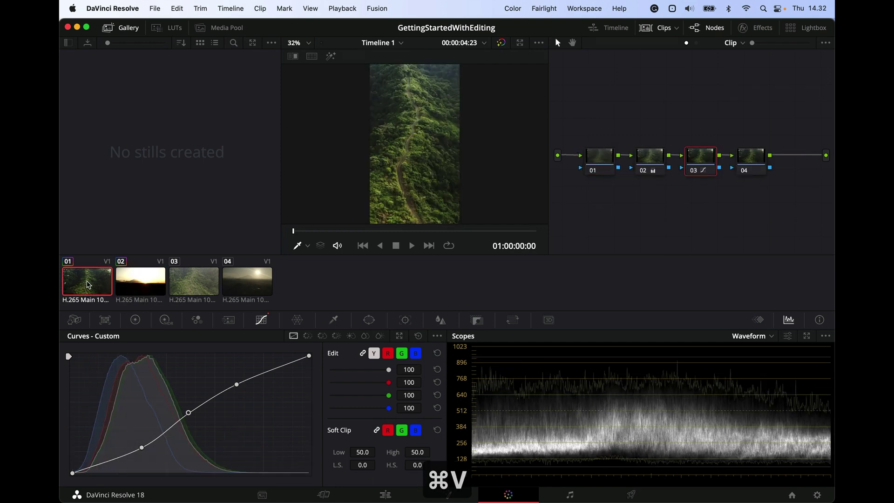
pyautogui.press('super+c')
pyautogui.click(154, 286)
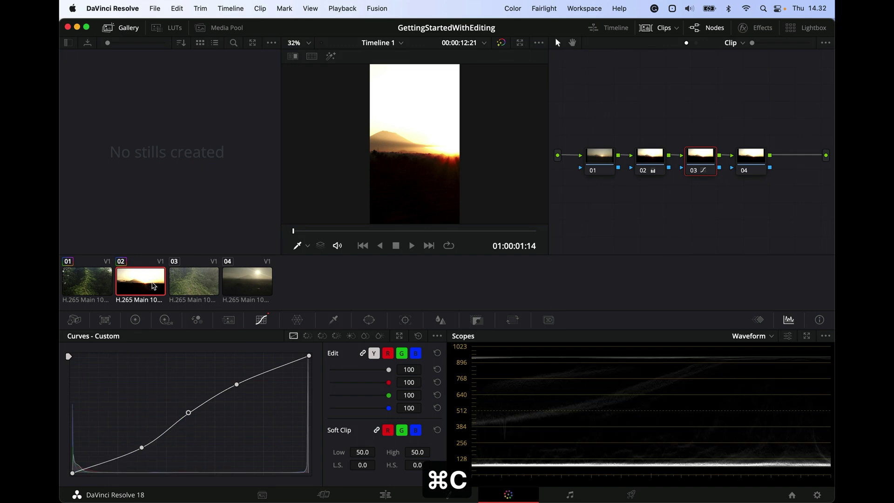
pyautogui.click(198, 288)
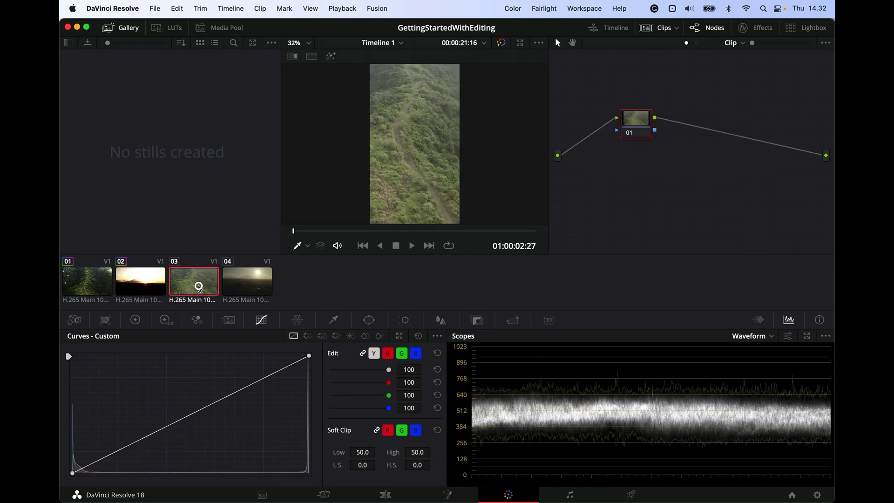
pyautogui.press('super+v')
pyautogui.click(255, 287)
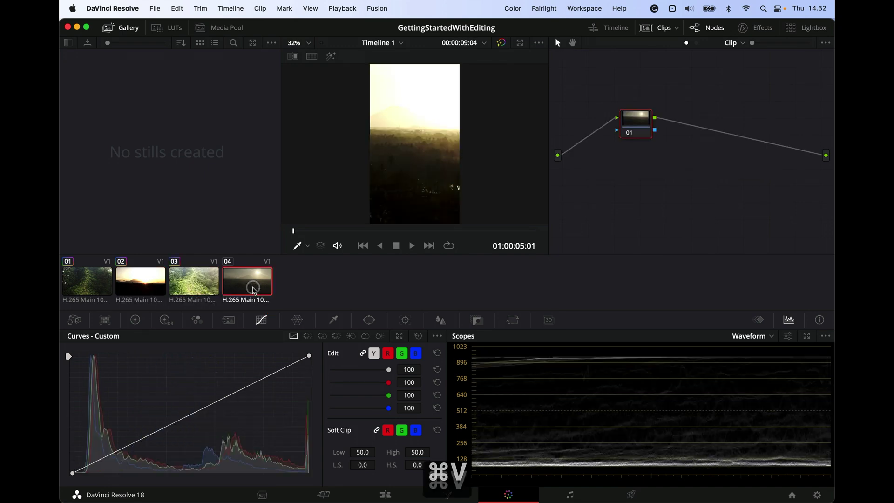
pyautogui.press('super+v')
# Reset node 02 of the second clip and regrade it with Lift -0.03, Gamma 0.03 and Gain 0.97
pyautogui.click(134, 287)
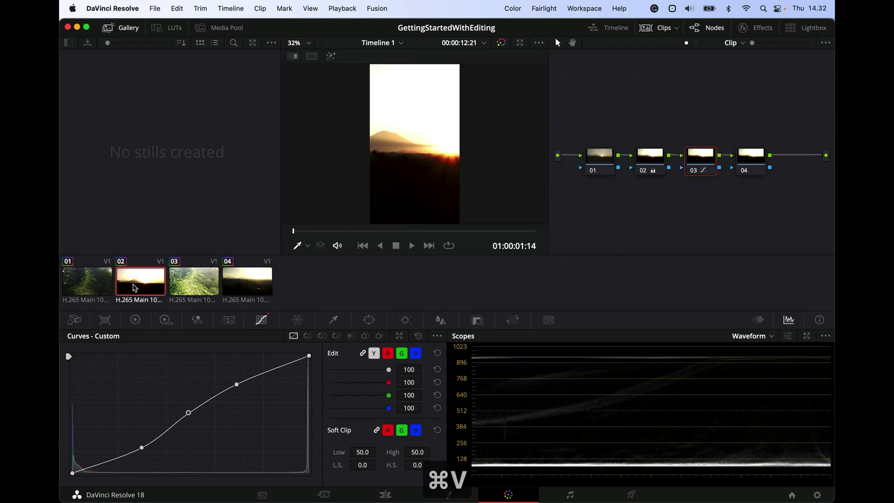
pyautogui.click(651, 157)
pyautogui.rightClick(651, 159)
pyautogui.click(666, 160)
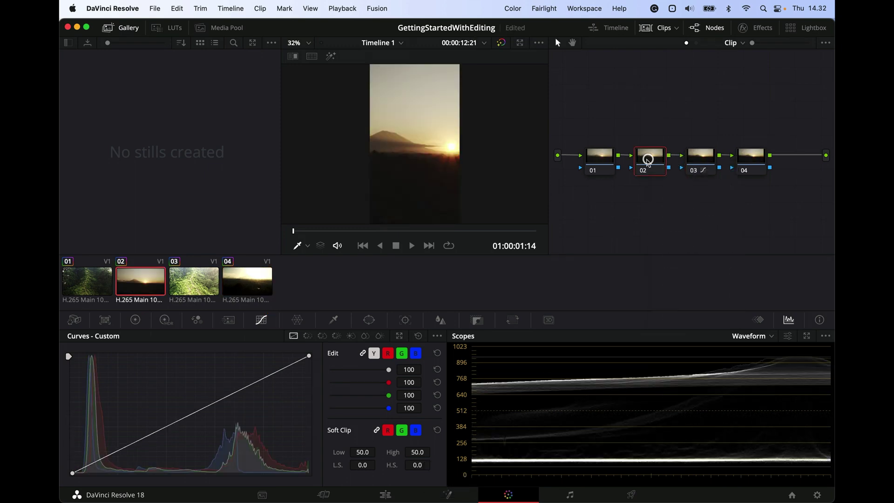
pyautogui.click(134, 321)
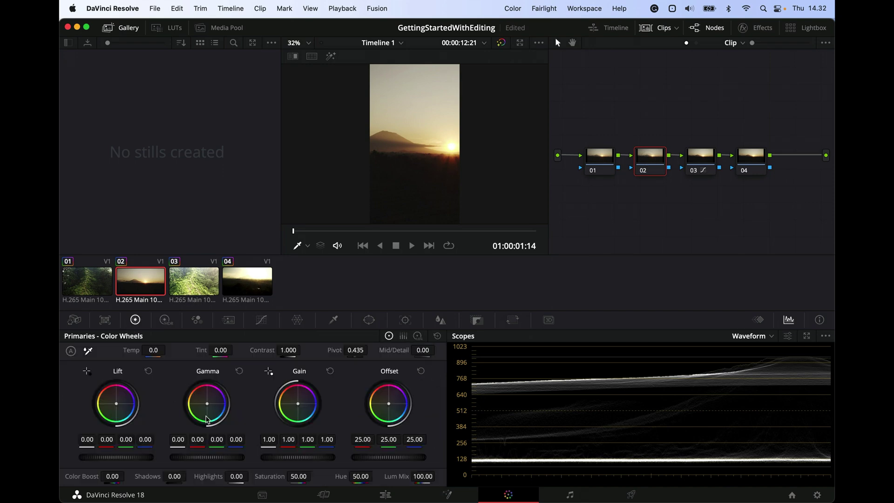
pyautogui.moveTo(126, 459); pyautogui.dragTo(84, 459)
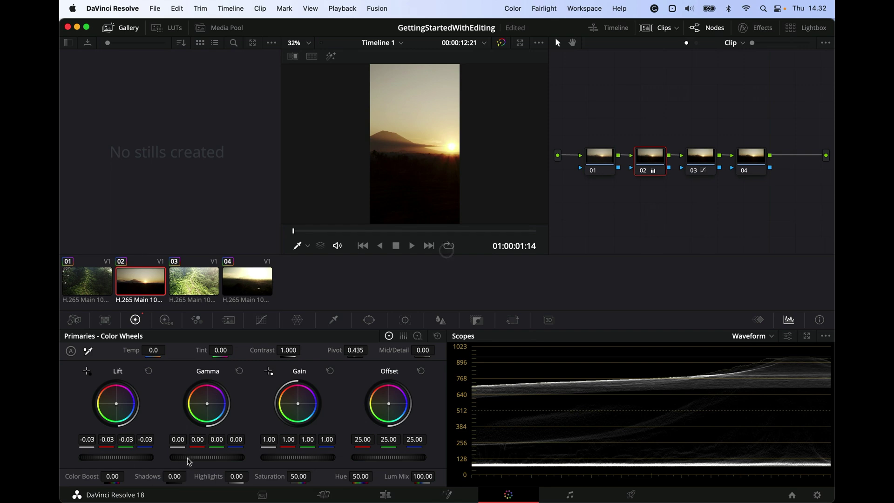
pyautogui.moveTo(290, 453)
pyautogui.mouseDown()
pyautogui.moveTo(261, 452)
pyautogui.moveTo(287, 450)
pyautogui.mouseUp()
pyautogui.moveTo(217, 456)
pyautogui.mouseDown()
pyautogui.moveTo(194, 454)
pyautogui.moveTo(268, 448)
pyautogui.mouseUp()
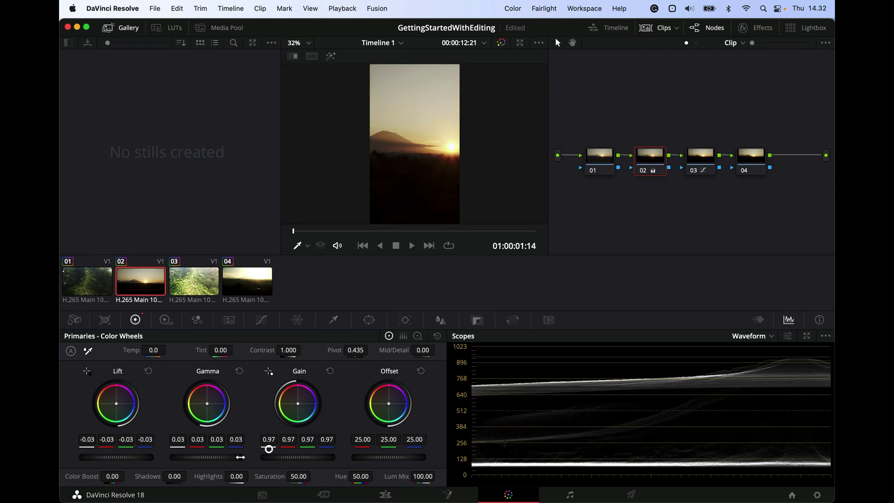
# Reset node 02 of the third clip and regrade it with Lift -0.12, Gamma -0.07 and a Gain raised above 1.22
pyautogui.click(185, 284)
pyautogui.rightClick(651, 158)
pyautogui.click(664, 162)
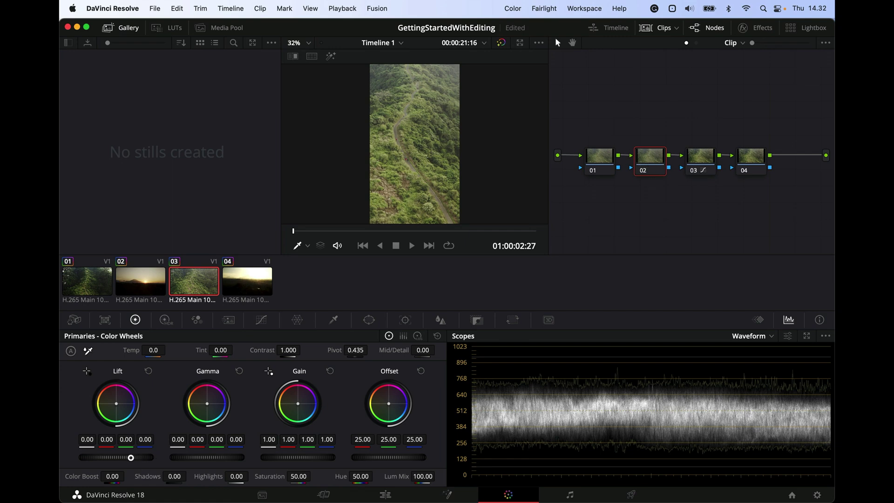
pyautogui.moveTo(131, 457); pyautogui.dragTo(118, 457)
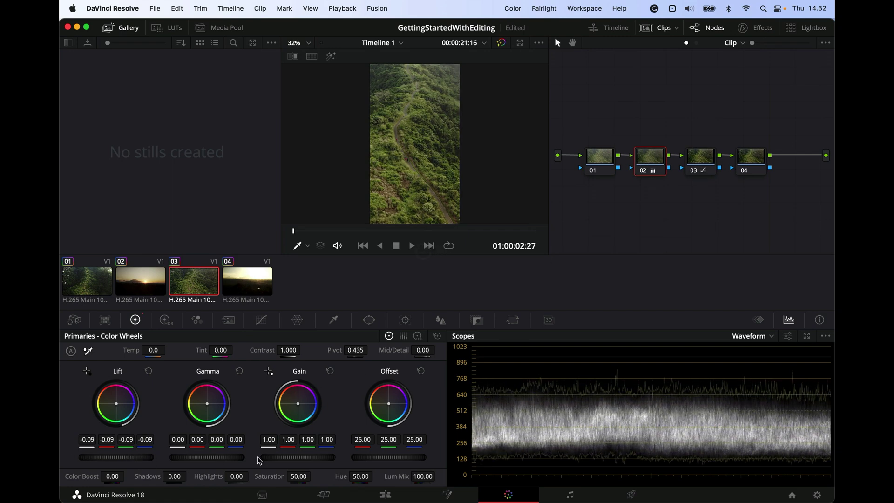
pyautogui.moveTo(276, 456); pyautogui.dragTo(361, 449)
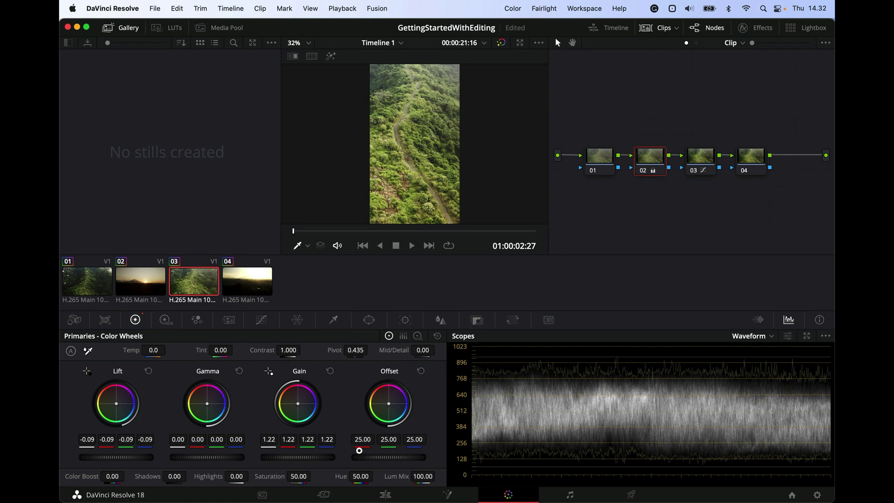
pyautogui.moveTo(222, 457); pyautogui.dragTo(95, 455)
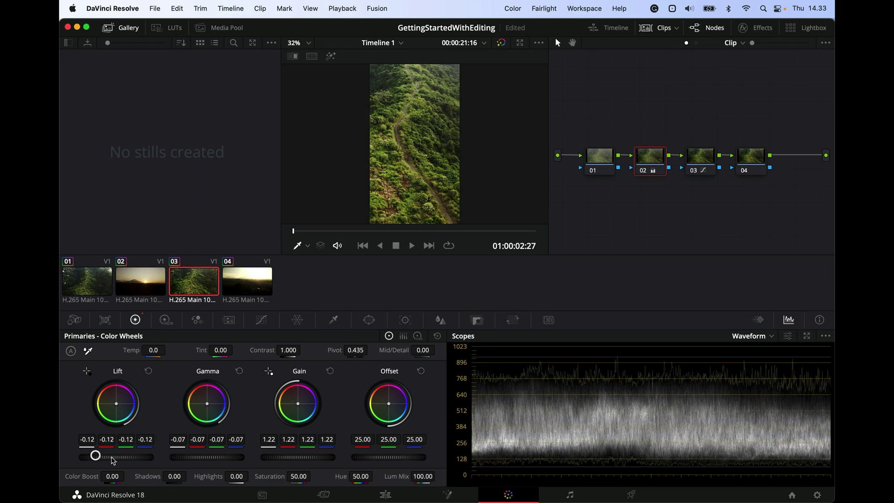
pyautogui.moveTo(311, 457); pyautogui.dragTo(343, 455)
# Lower the shadow and midtone points and shift the highlight point on node 03's curve in the third clip, and compare it with the first clip
pyautogui.click(694, 154)
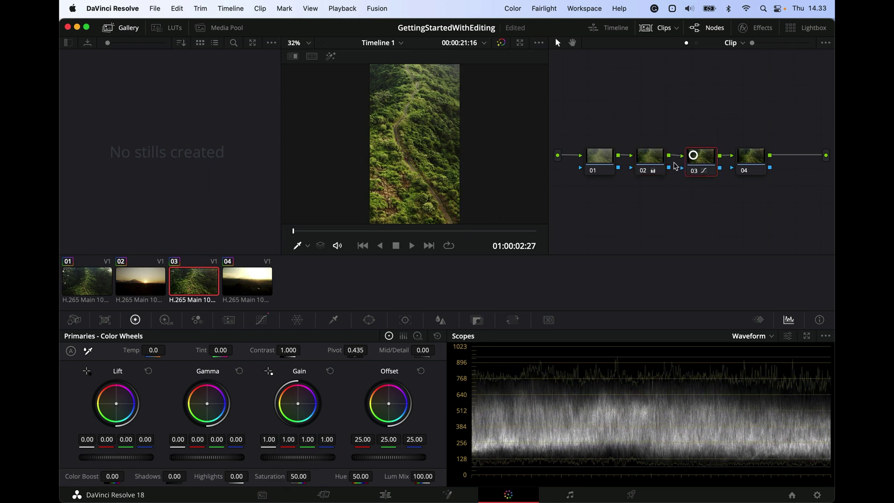
pyautogui.click(261, 319)
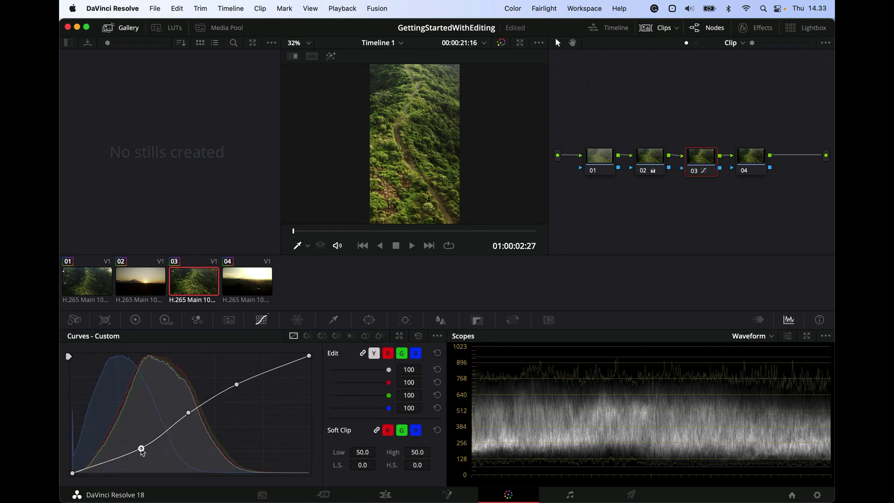
pyautogui.moveTo(141, 449); pyautogui.dragTo(140, 454)
pyautogui.moveTo(188, 413); pyautogui.dragTo(189, 418)
pyautogui.moveTo(238, 384); pyautogui.dragTo(250, 384)
pyautogui.moveTo(190, 418); pyautogui.dragTo(196, 421)
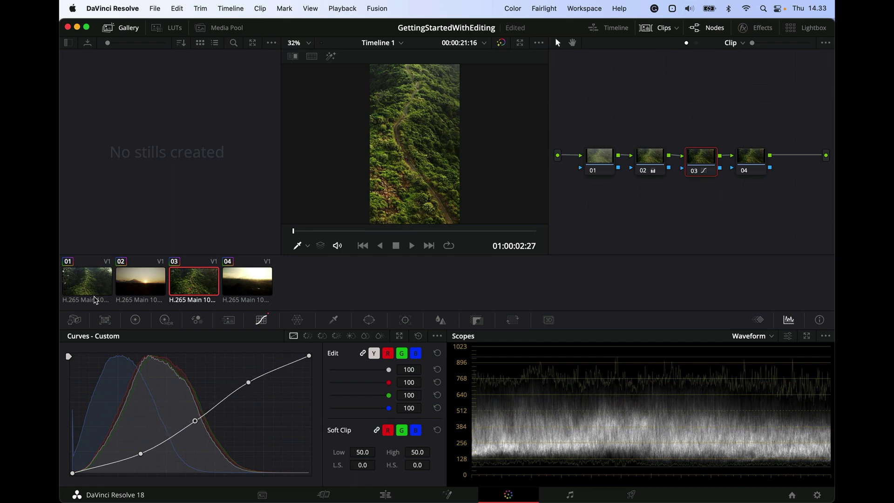
pyautogui.click(88, 283)
pyautogui.click(187, 281)
# Reset node 02 of the fourth clip and regrade it with Lift -0.03, Gamma -0.01 and Gain 1.05
pyautogui.click(253, 282)
pyautogui.rightClick(656, 159)
pyautogui.click(668, 165)
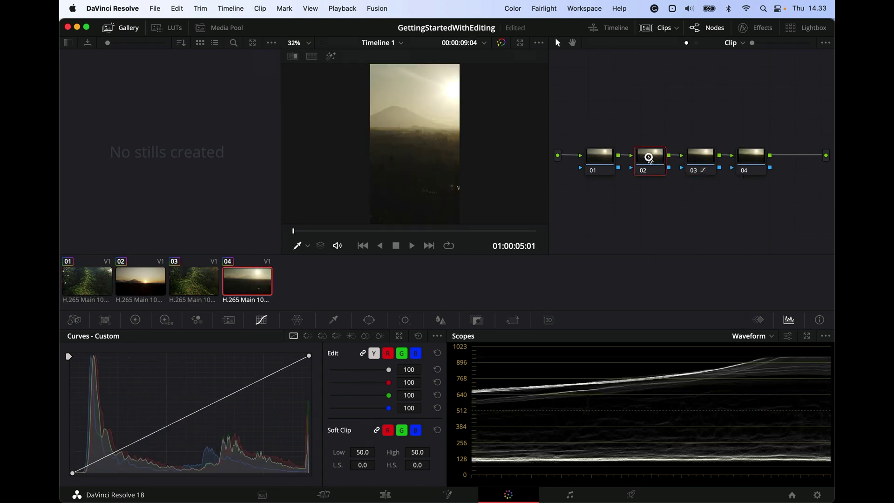
pyautogui.click(134, 319)
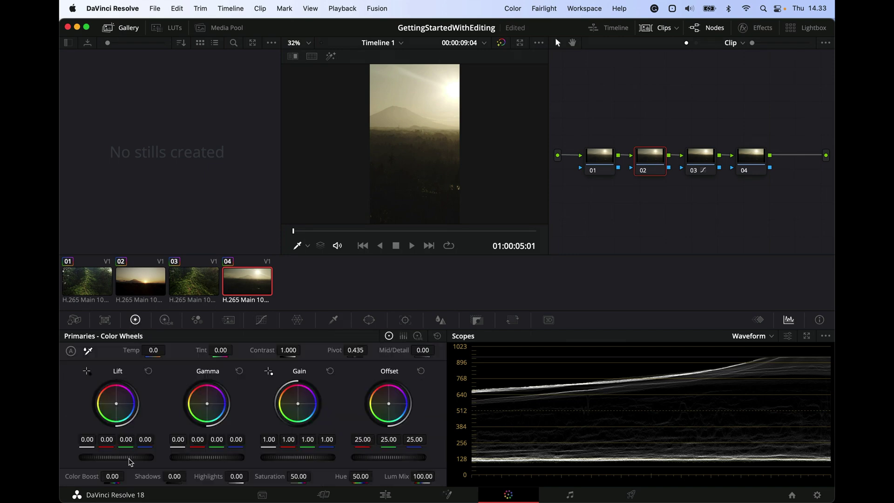
pyautogui.moveTo(128, 459); pyautogui.dragTo(87, 458)
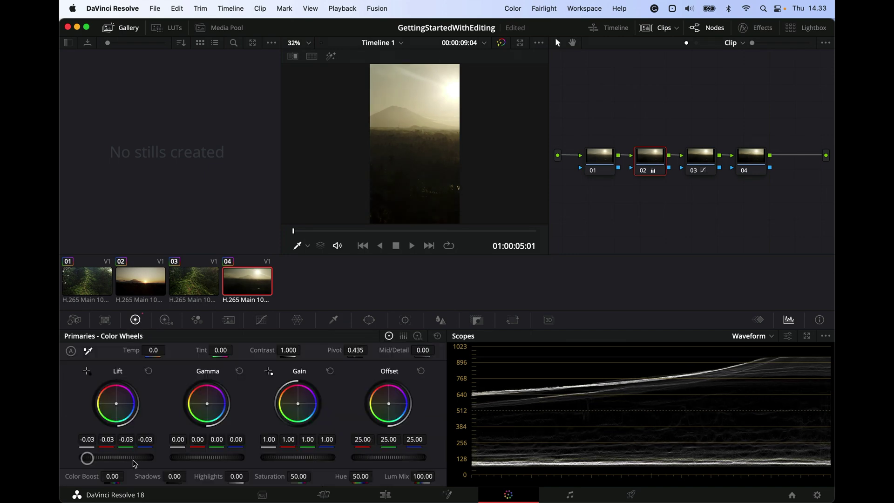
pyautogui.moveTo(207, 454); pyautogui.dragTo(156, 444)
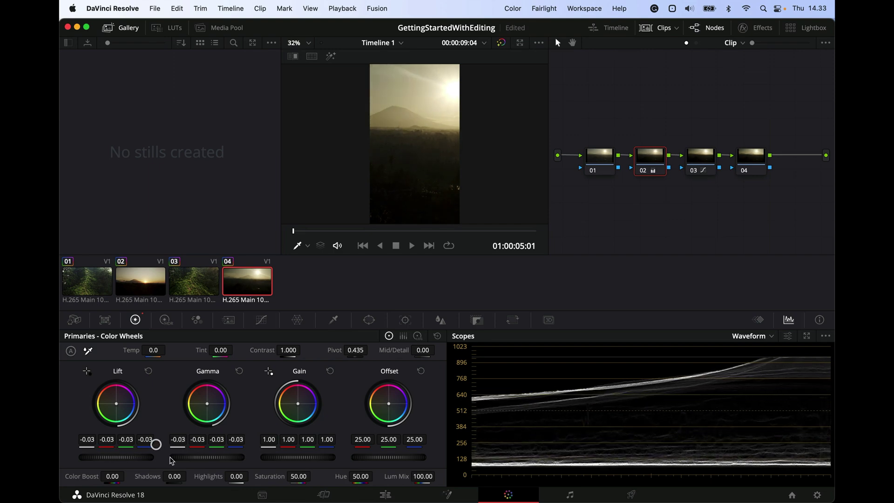
pyautogui.moveTo(271, 457); pyautogui.dragTo(336, 451)
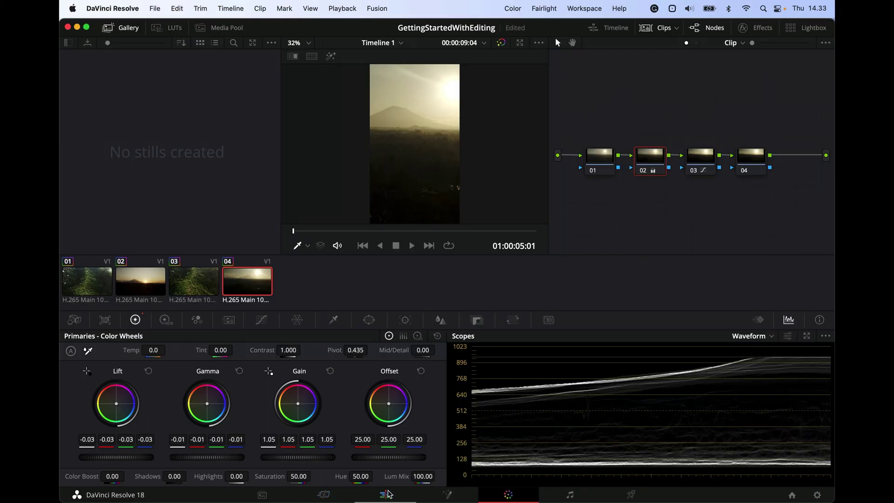
# Play the graded timeline full screen from the start on the Edit page, and save the project
pyautogui.click(387, 495)
pyautogui.moveTo(293, 328); pyautogui.dragTo(99, 331)
pyautogui.press('super+f')
pyautogui.press('space')
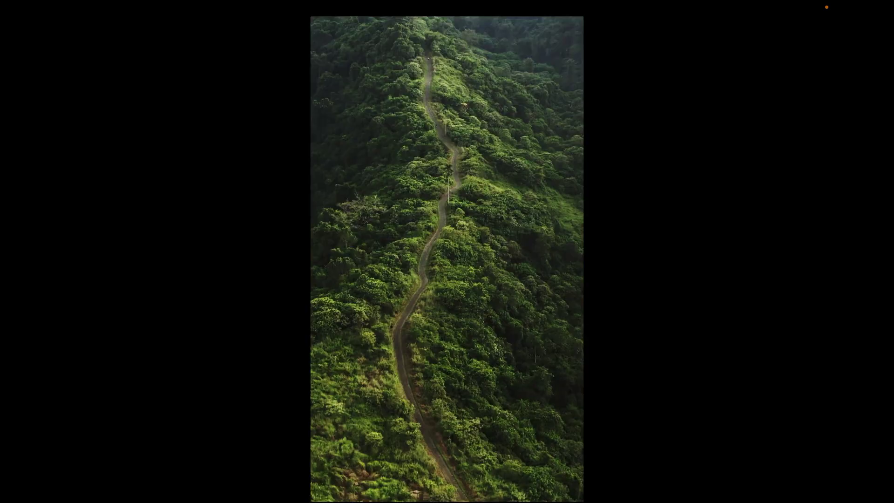
pyautogui.press('Escape')
pyautogui.press('super+s')
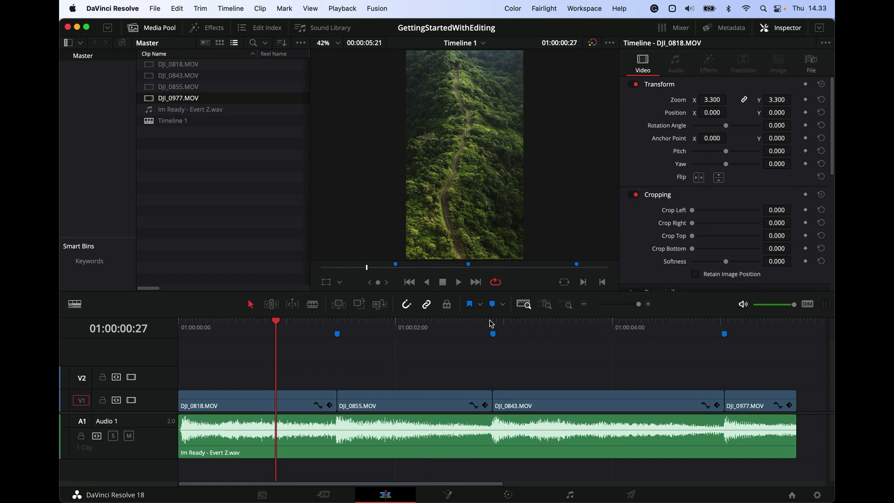
# Raise the highlight point on node 03's custom curve in the first clip and shift it slightly toward the brighter tones
pyautogui.click(508, 493)
pyautogui.click(649, 158)
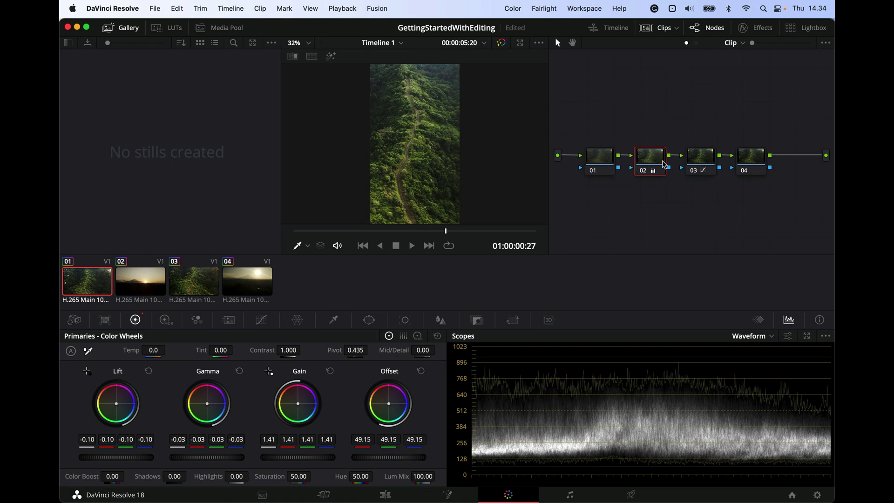
pyautogui.moveTo(651, 173)
pyautogui.click(420, 338)
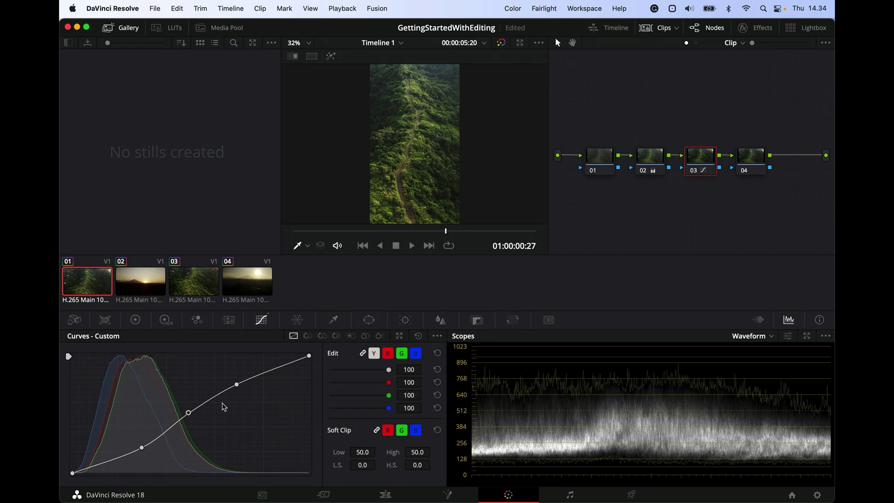
pyautogui.moveTo(238, 387); pyautogui.dragTo(245, 382)
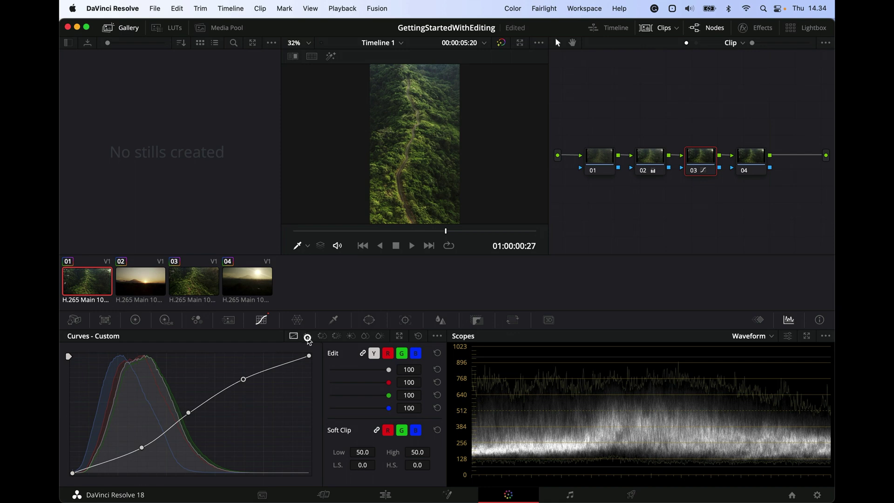
# Look through the hue-based curve modes for node 03 and return to the custom curve
pyautogui.click(307, 336)
pyautogui.click(322, 336)
pyautogui.click(337, 335)
pyautogui.click(322, 336)
pyautogui.click(307, 336)
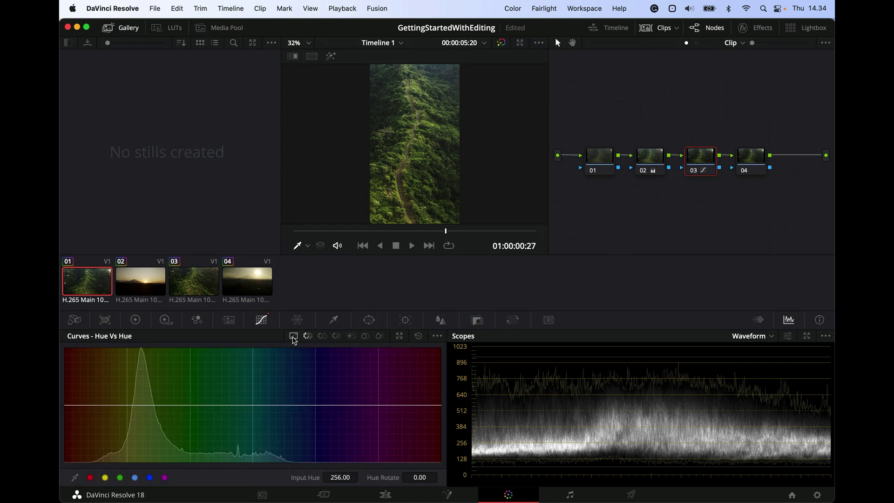
pyautogui.click(293, 337)
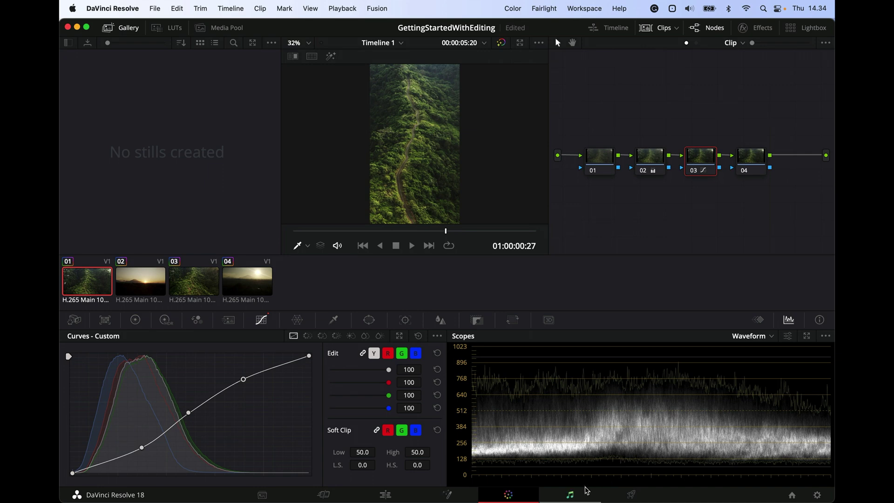
# Apply the Reels render preset on the Deliver page and name the output file GettingStartedWithEditing
pyautogui.click(629, 495)
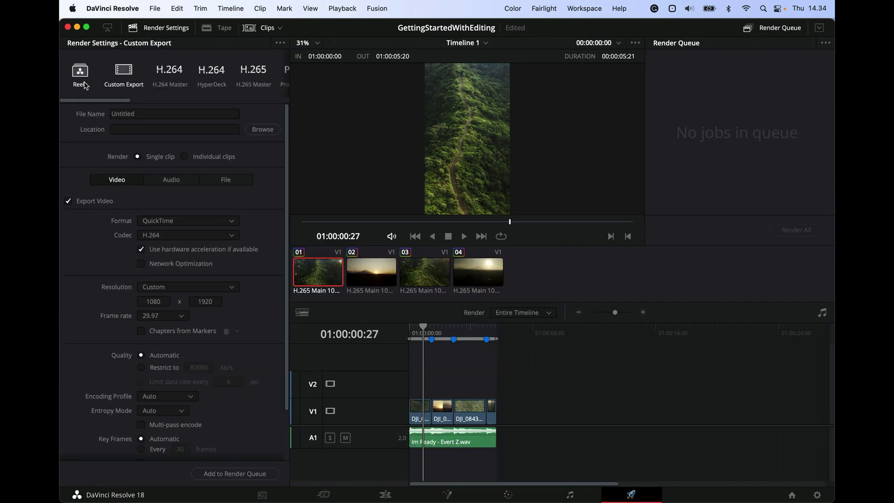
pyautogui.click(78, 75)
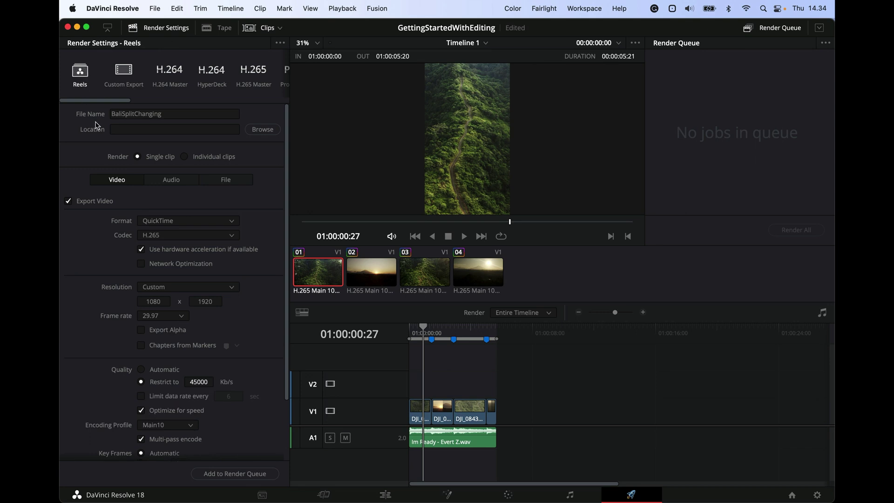
pyautogui.click(168, 115)
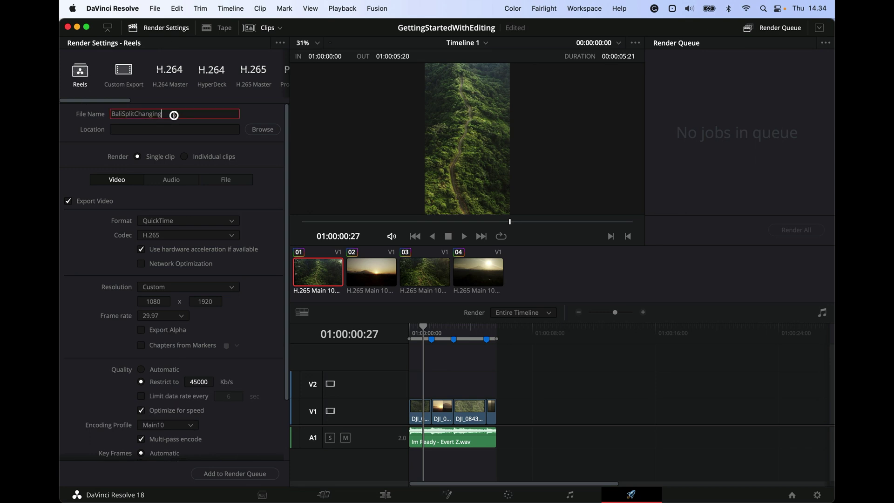
pyautogui.press('super+a')
pyautogui.write('Gettin')
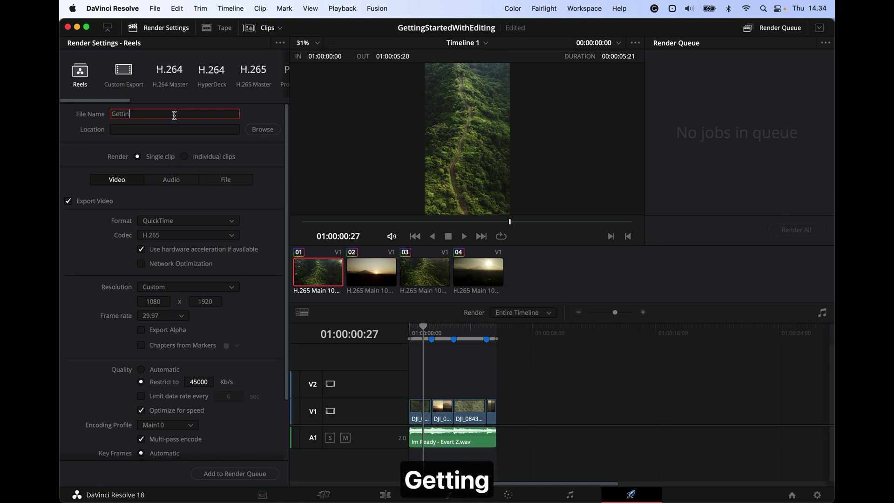
pyautogui.write('gStartedWithEditing')
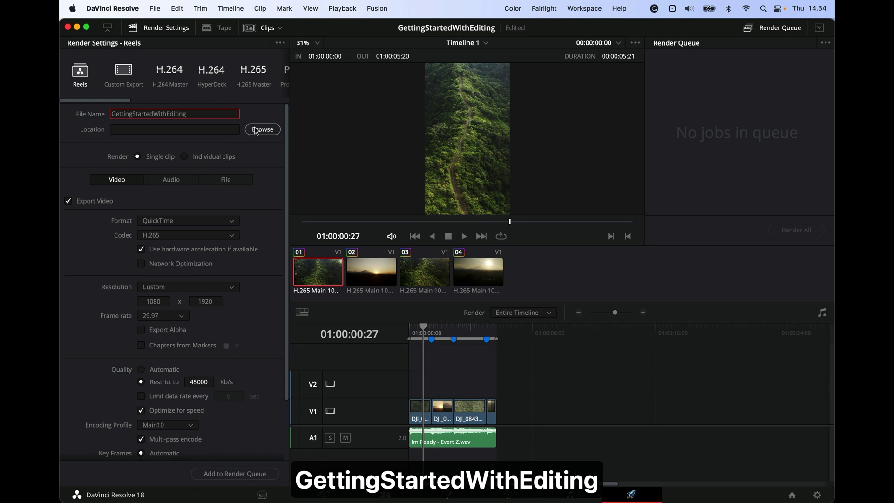
# Set the render destination to the Bali project's Reels folder on the T7 drive
pyautogui.click(260, 130)
pyautogui.click(495, 148)
pyautogui.click(463, 208)
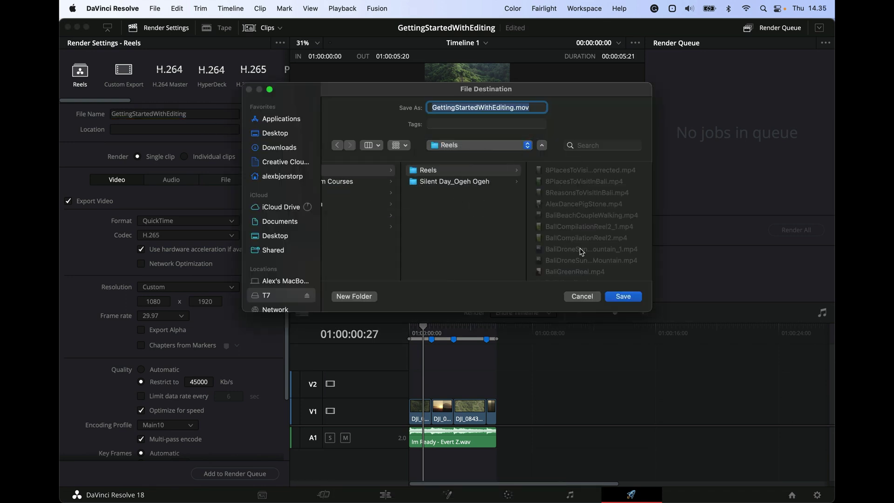
pyautogui.click(625, 297)
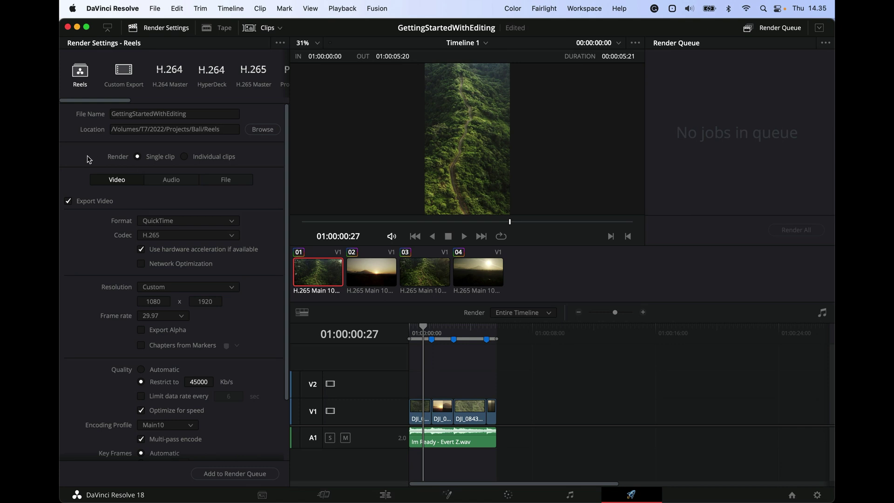
# Examine the format and codec choices for the export while keeping QuickTime and H.265
pyautogui.scroll(-2, 112, 162)
pyautogui.scroll(-2, 99, 242)
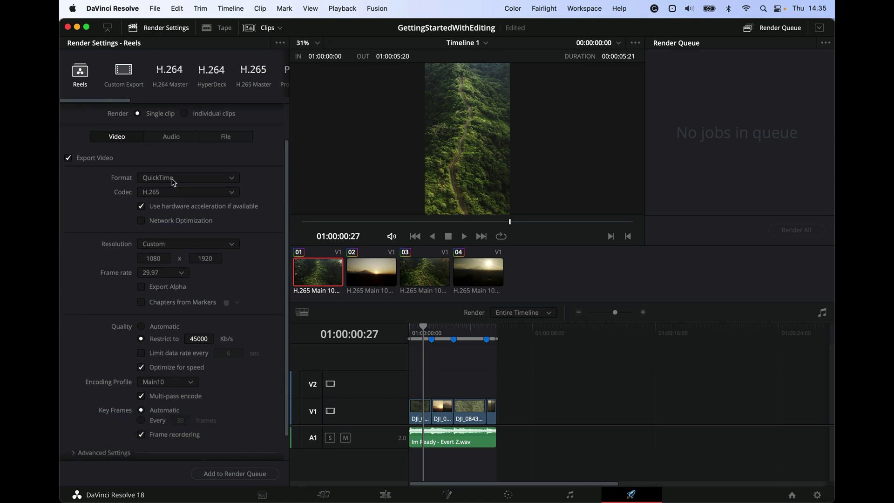
pyautogui.click(176, 192)
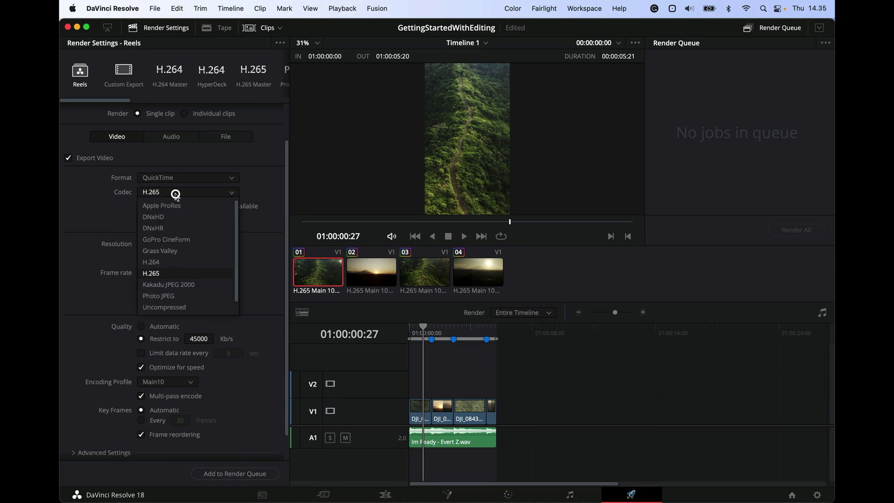
pyautogui.click(109, 197)
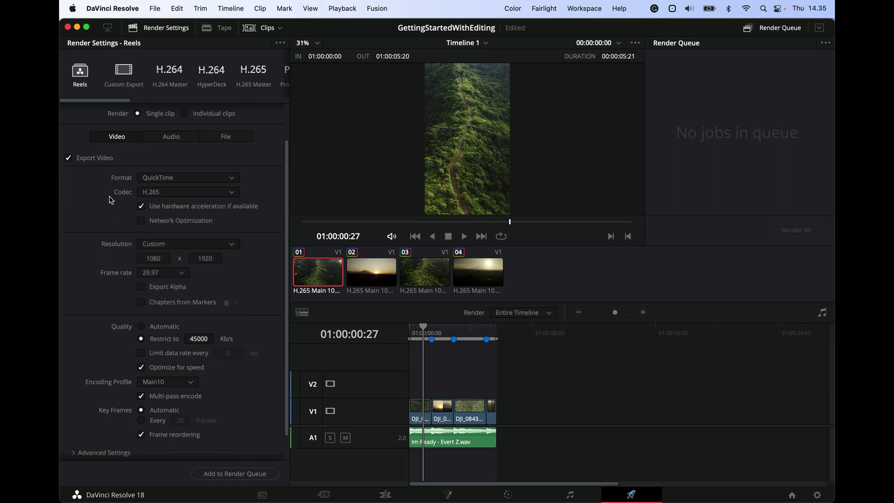
pyautogui.click(177, 177)
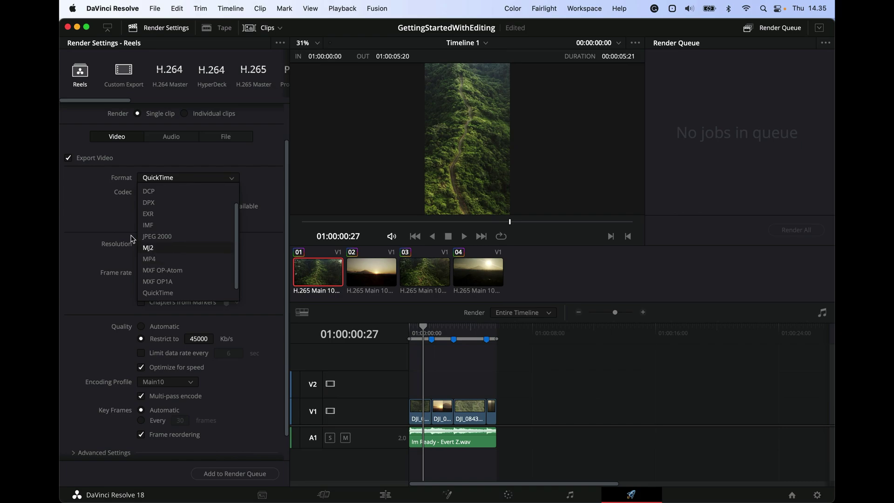
pyautogui.click(132, 239)
pyautogui.click(173, 191)
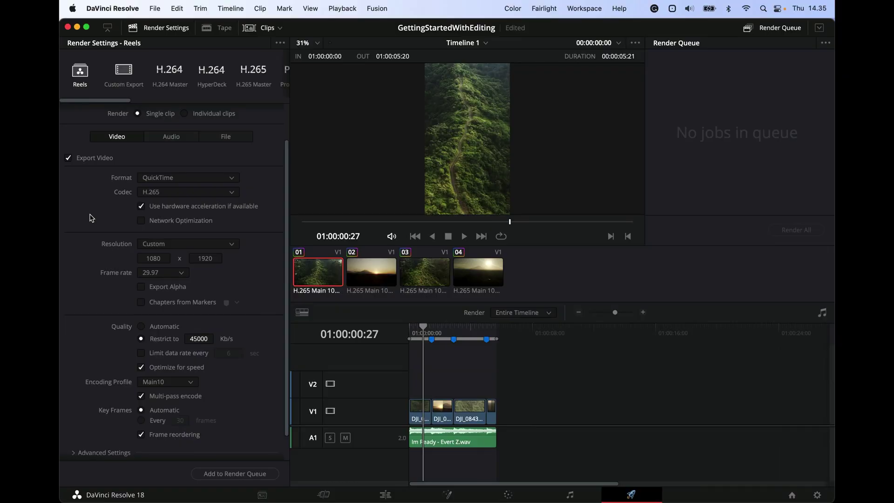
# Examine the other render presets, including the resolution options of the YouTube preset
pyautogui.scroll(1, 91, 218)
pyautogui.hscroll(2, 216, 78)
pyautogui.hscroll(3, 216, 79)
pyautogui.click(206, 71)
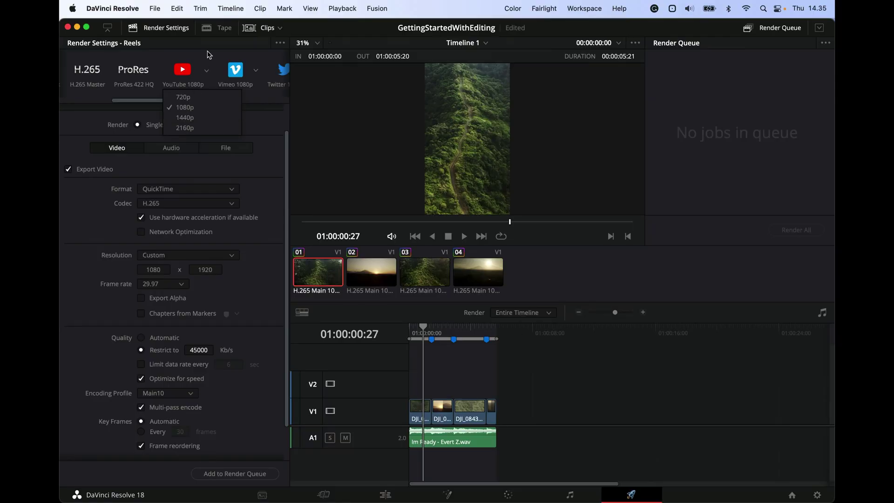
pyautogui.click(207, 70)
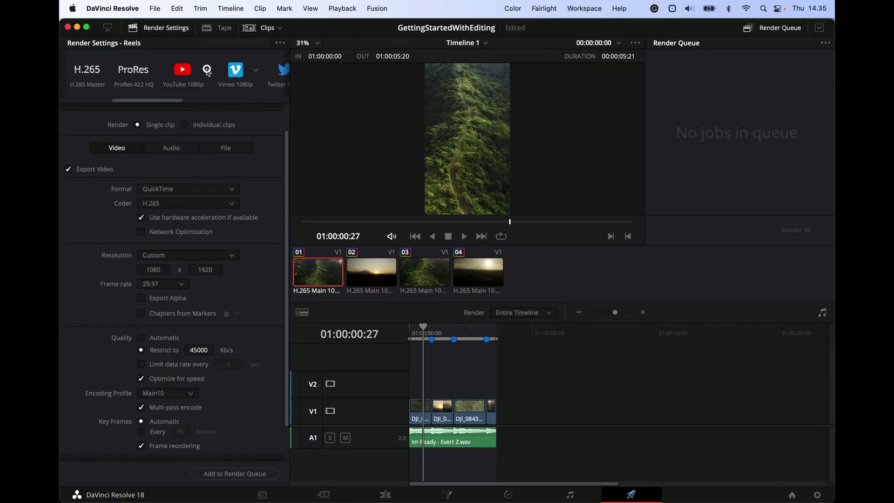
pyautogui.hscroll(-5, 104, 76)
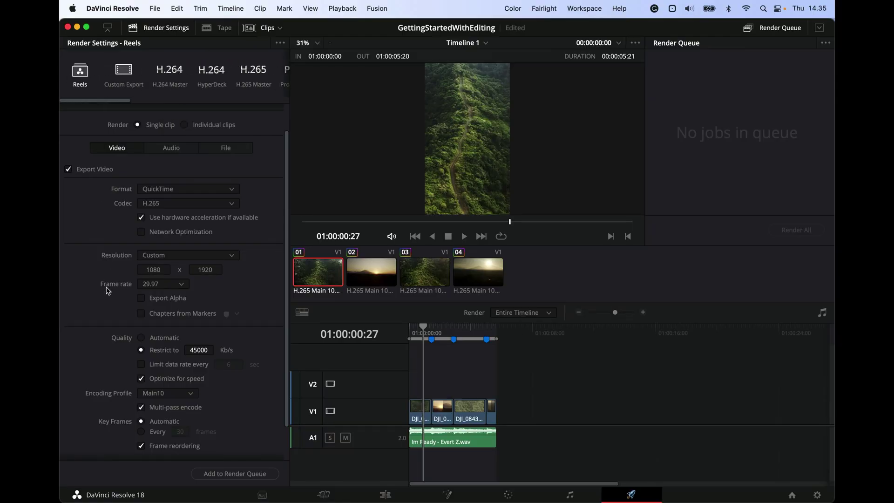
# Add the reel to the render queue with the 45000 Kb/s H.265 settings and render it
pyautogui.scroll(-2, 108, 291)
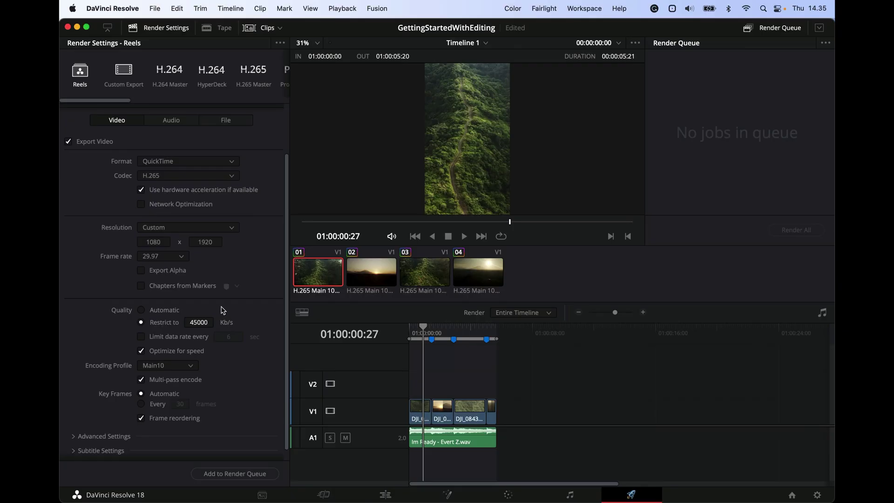
pyautogui.click(219, 473)
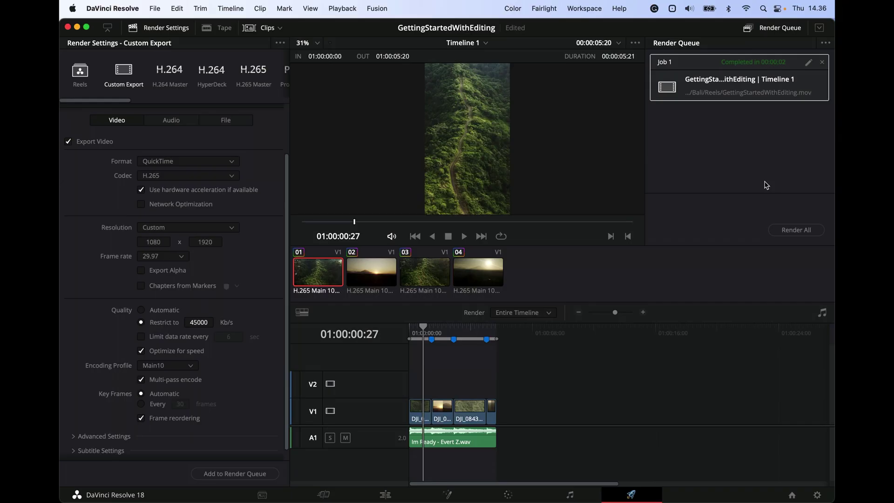
# Reveal the rendered GettingStartedWithEditing.mov in Finder and play it in a quick preview
pyautogui.rightClick(739, 93)
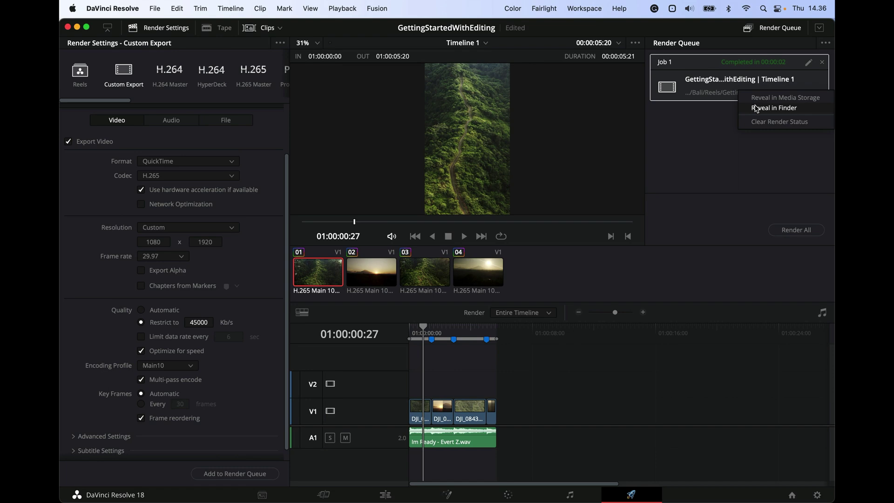
pyautogui.click(774, 108)
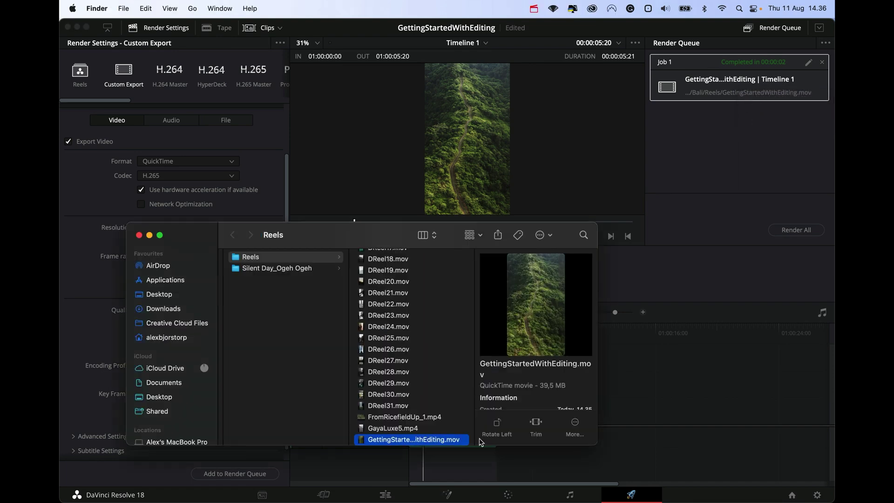
pyautogui.press('space')
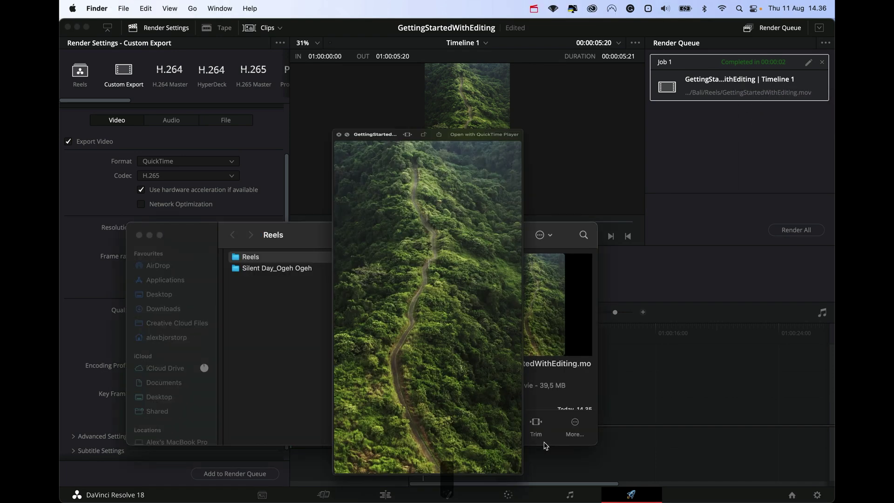